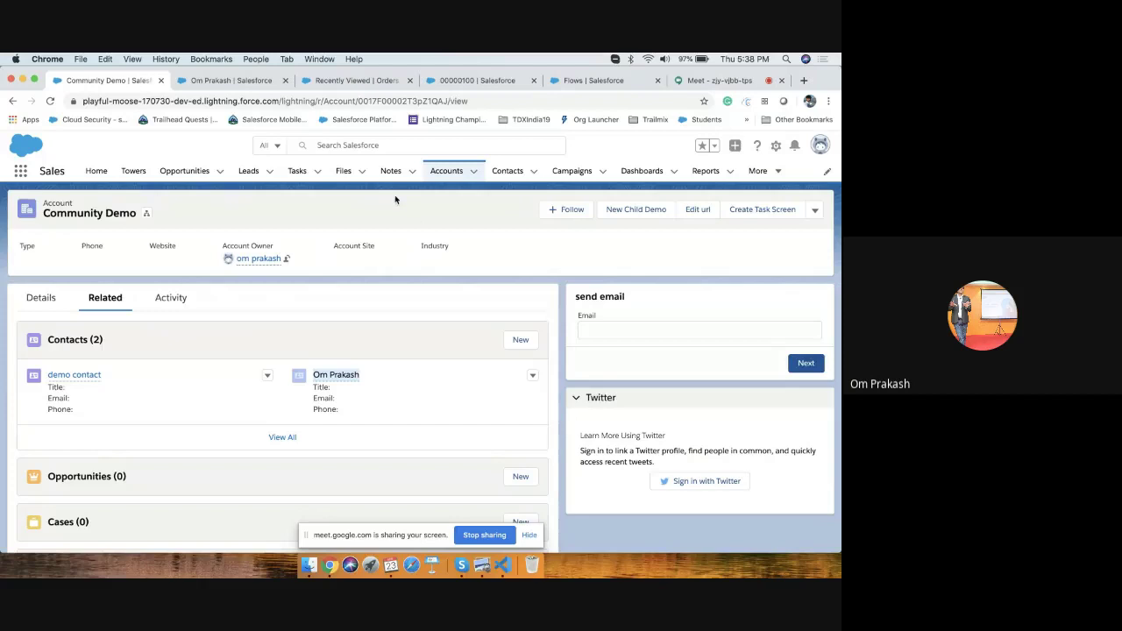
Step: Open the Community Demo account's second contact and confirm its Is Payer box is checked
click(58, 203)
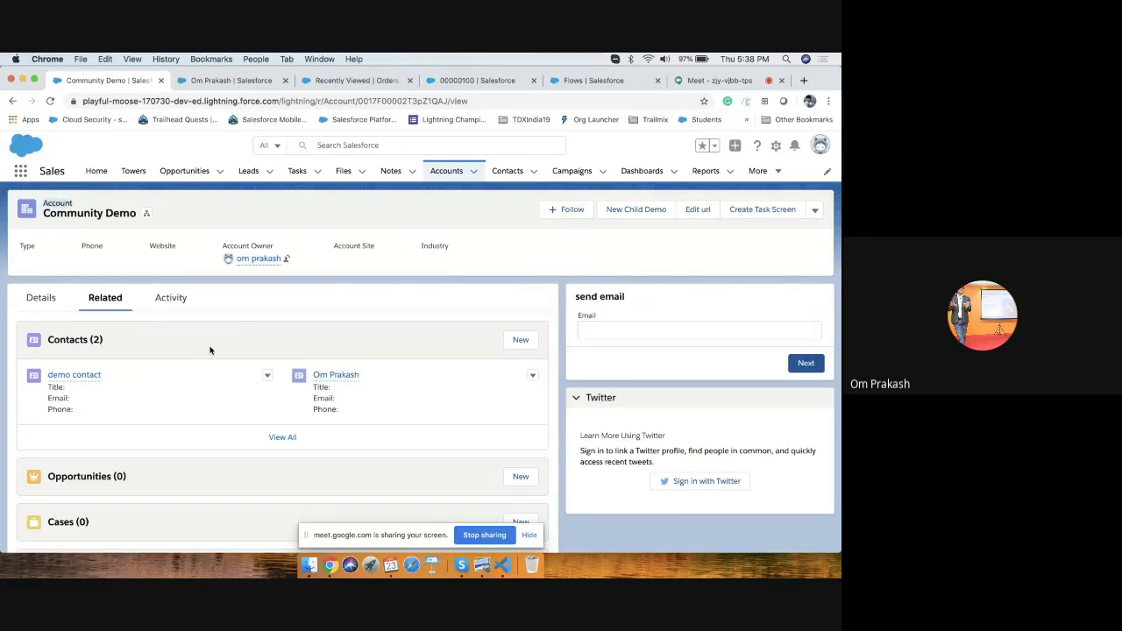
drag(46, 359, 393, 372)
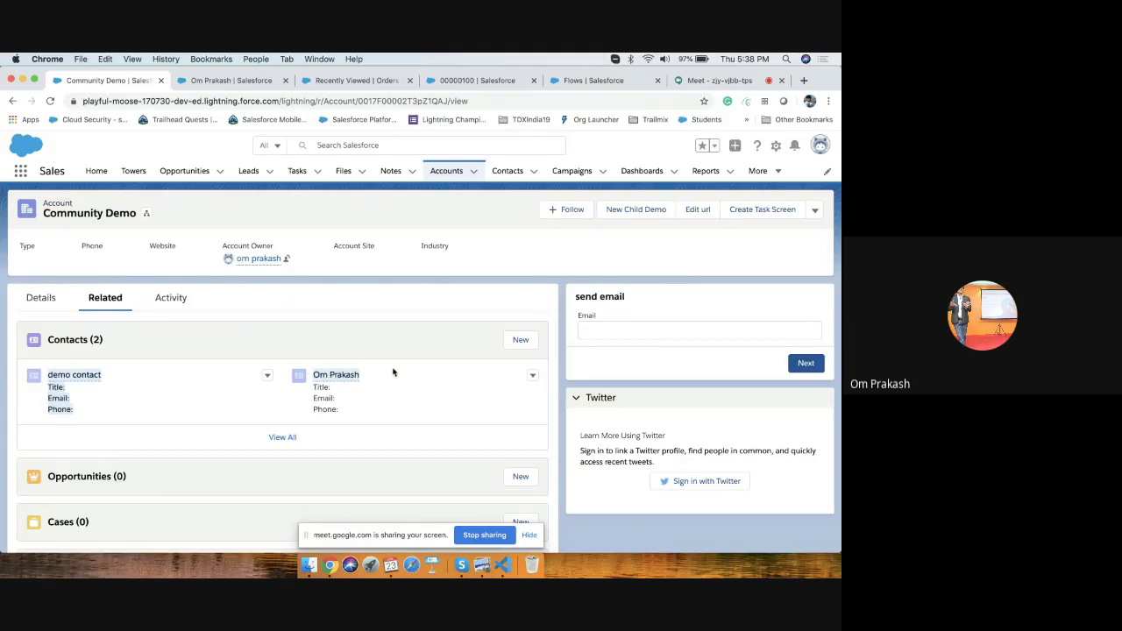
click(281, 352)
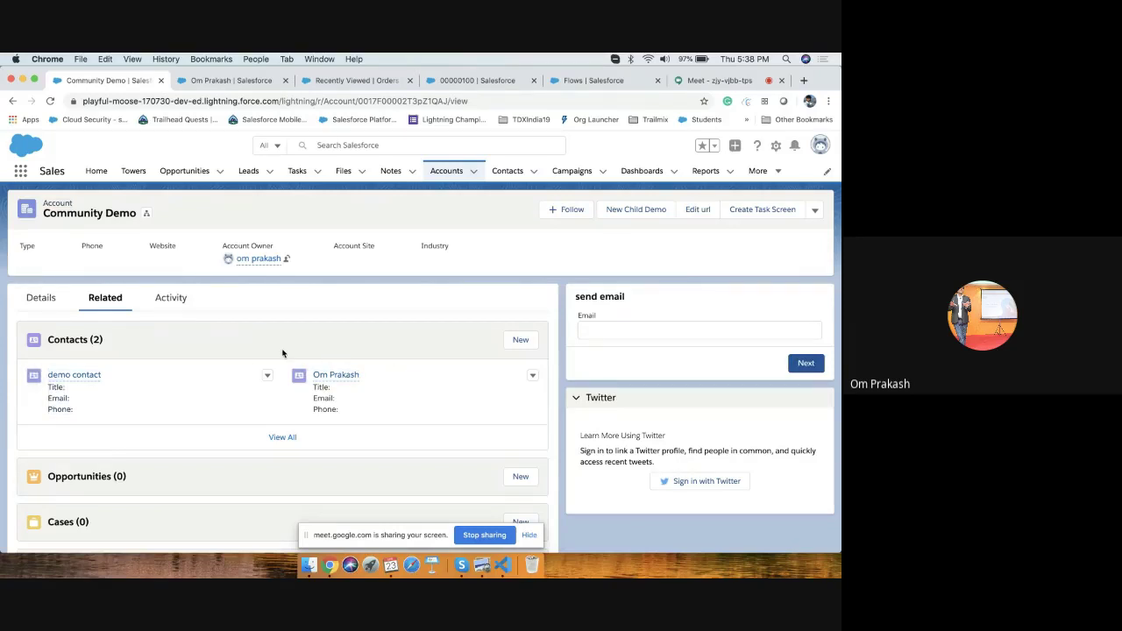
click(336, 375)
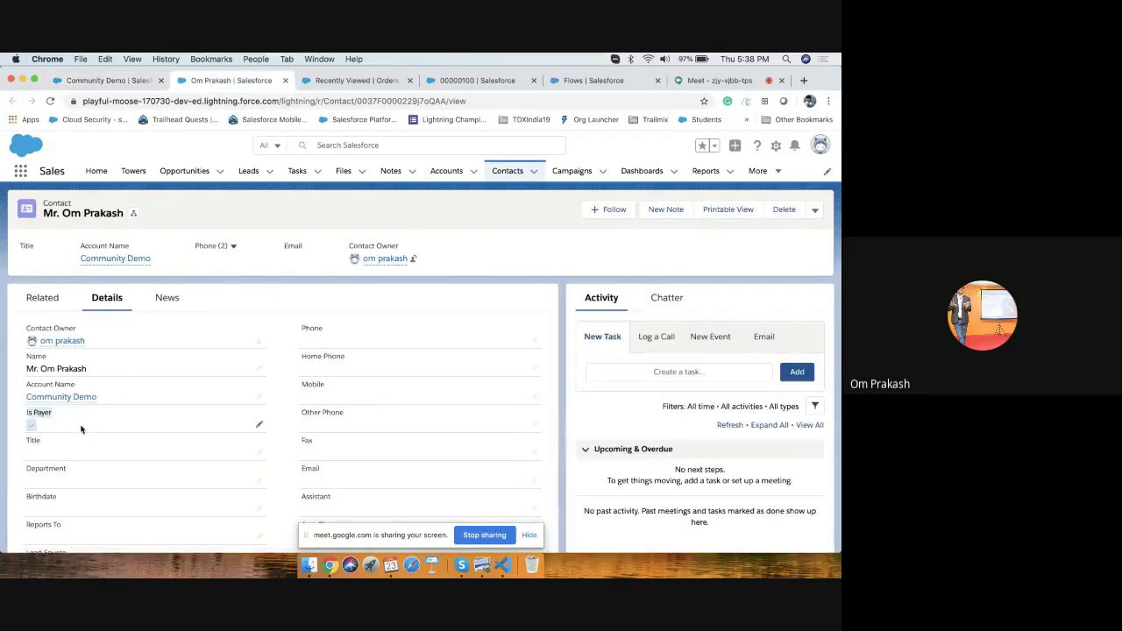
drag(27, 413, 63, 418)
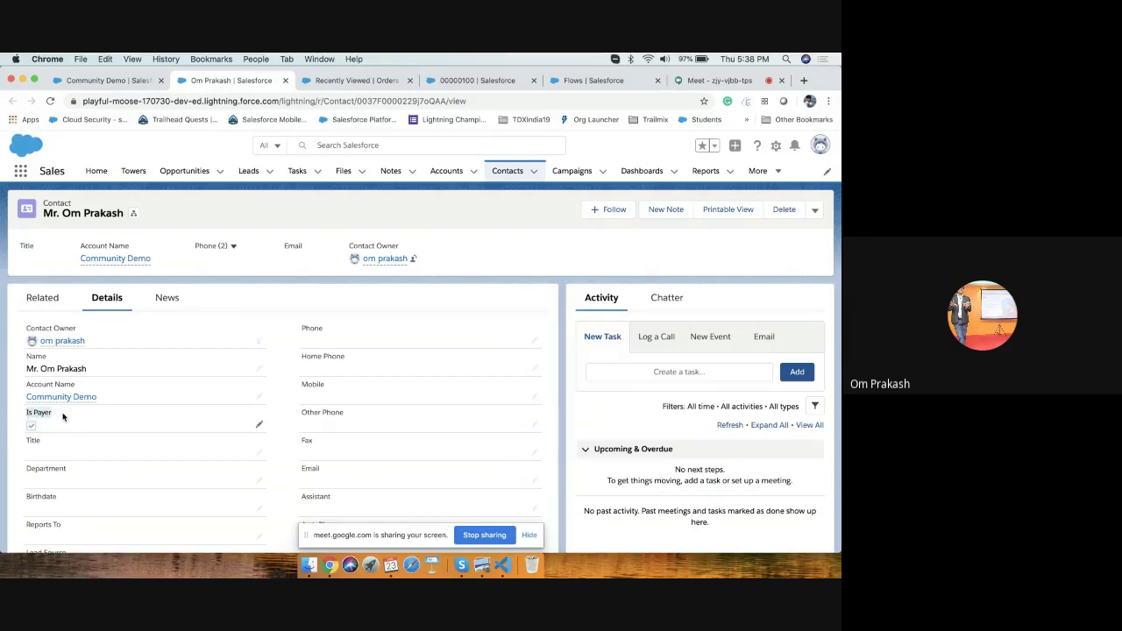
click(375, 84)
Step: Start a new order and scroll down to its empty Bill To Contact field
click(801, 210)
click(279, 331)
click(306, 278)
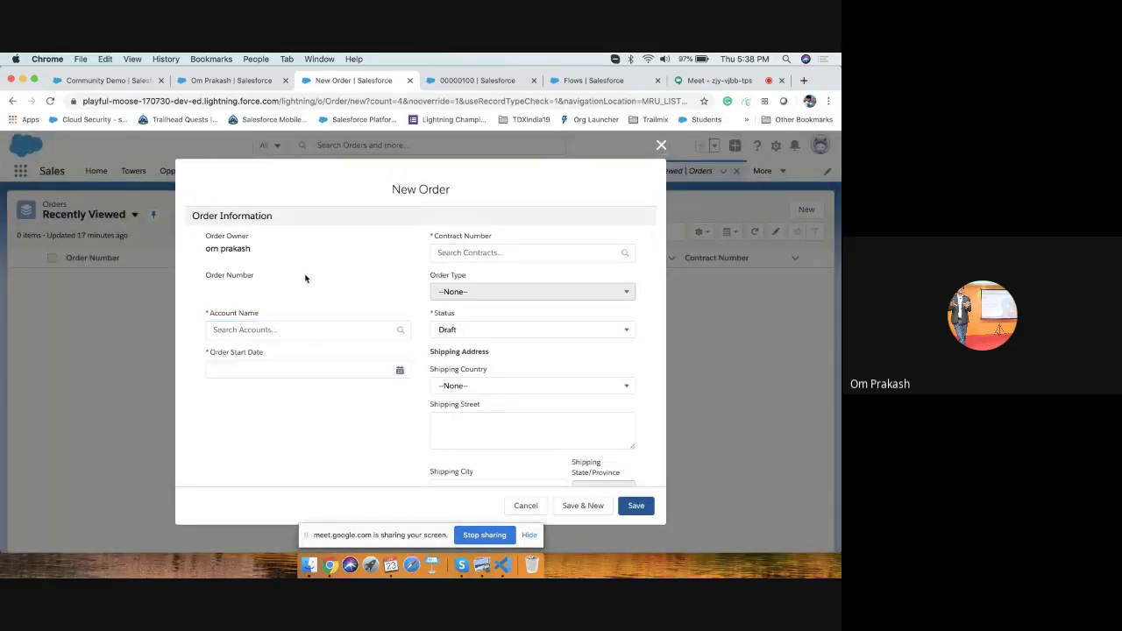
scroll(375, 317, down, 5)
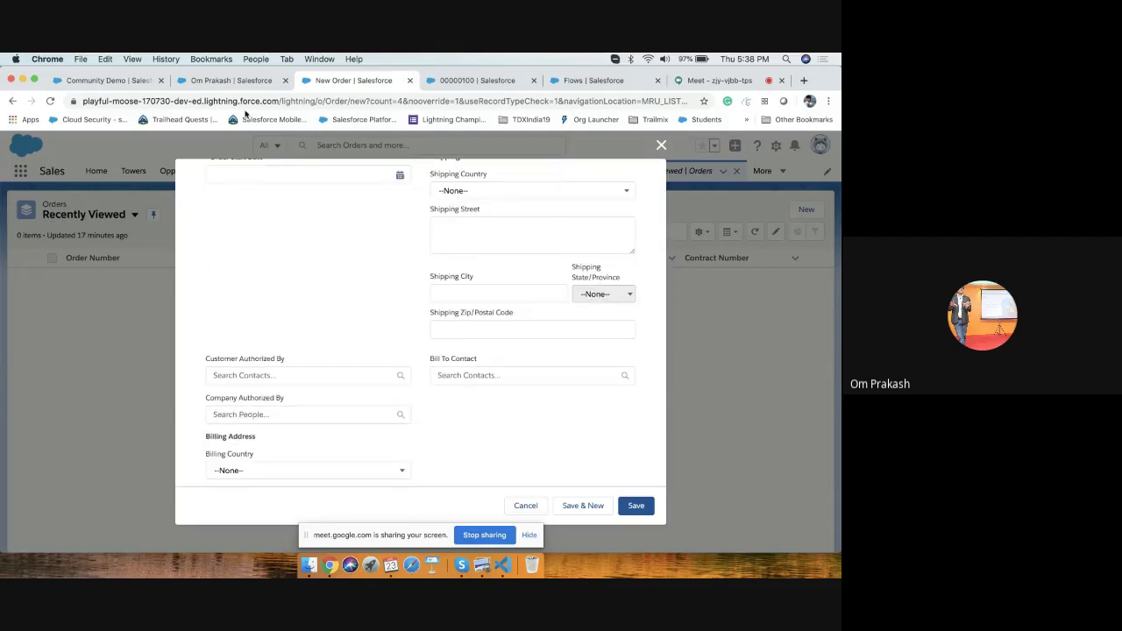
drag(431, 360, 489, 360)
Step: Return to the payer contact's record showing Is Payer checked
click(225, 85)
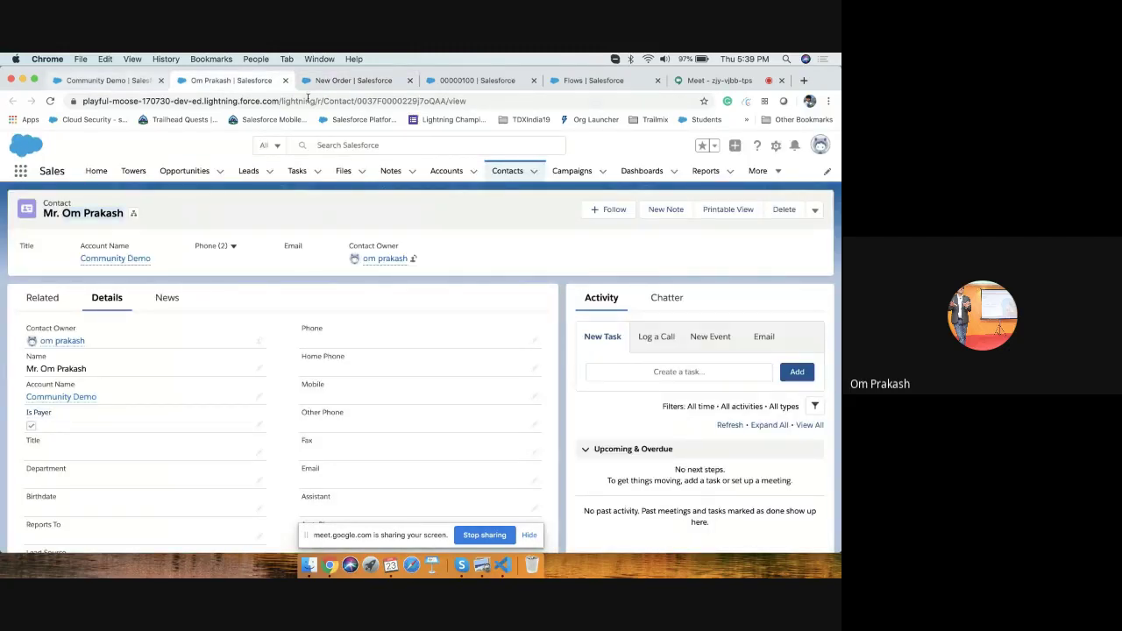
click(354, 82)
click(500, 367)
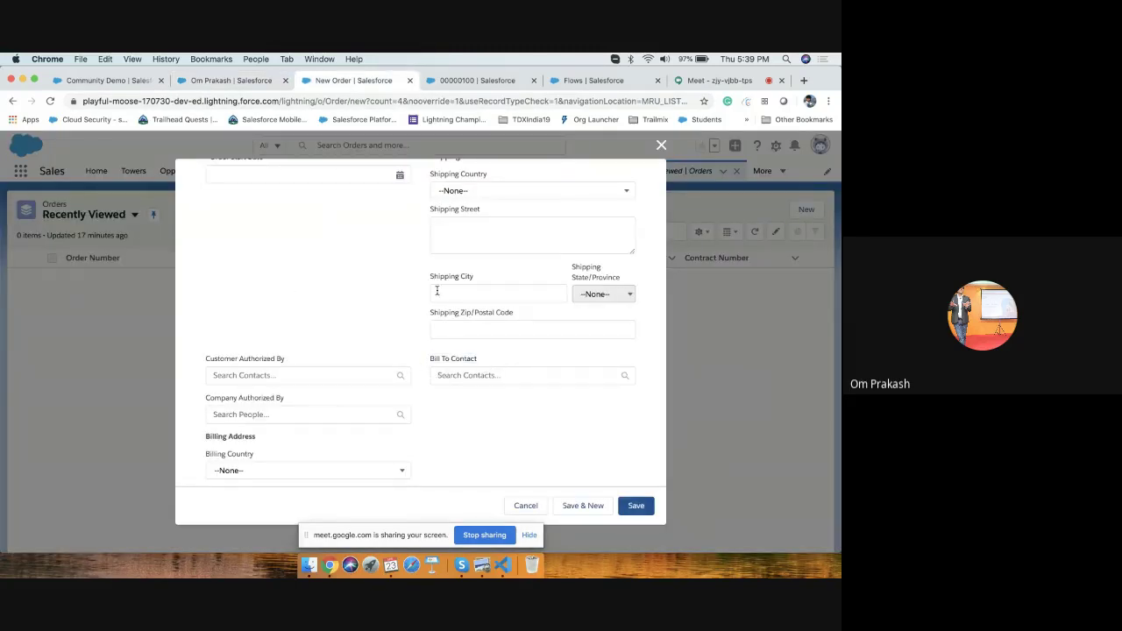
scroll(437, 291, up, 5)
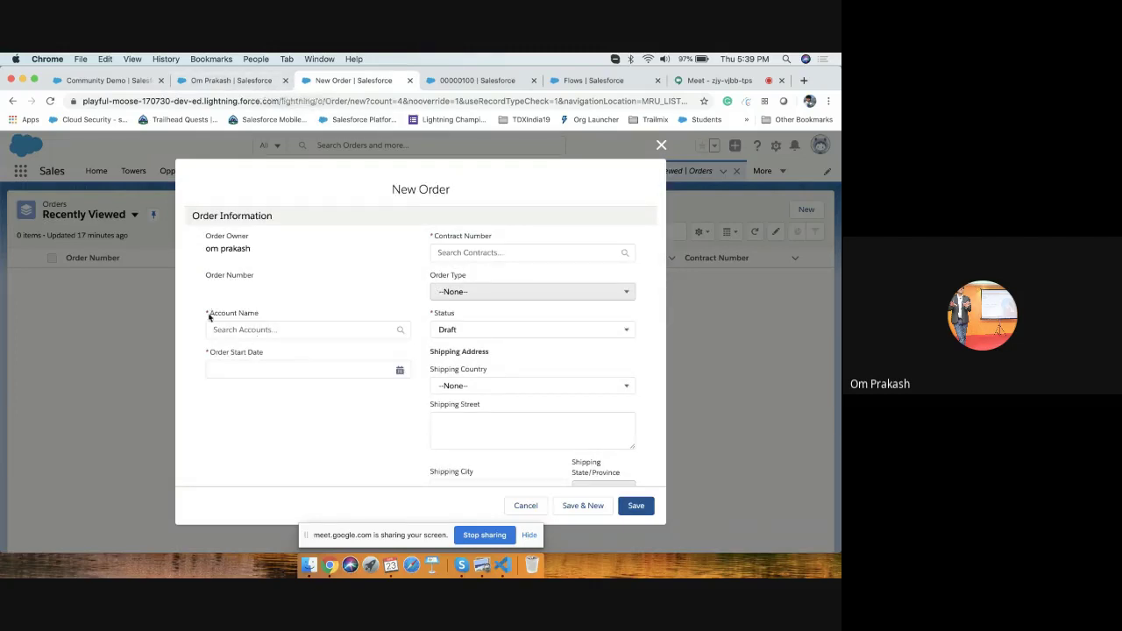
click(231, 80)
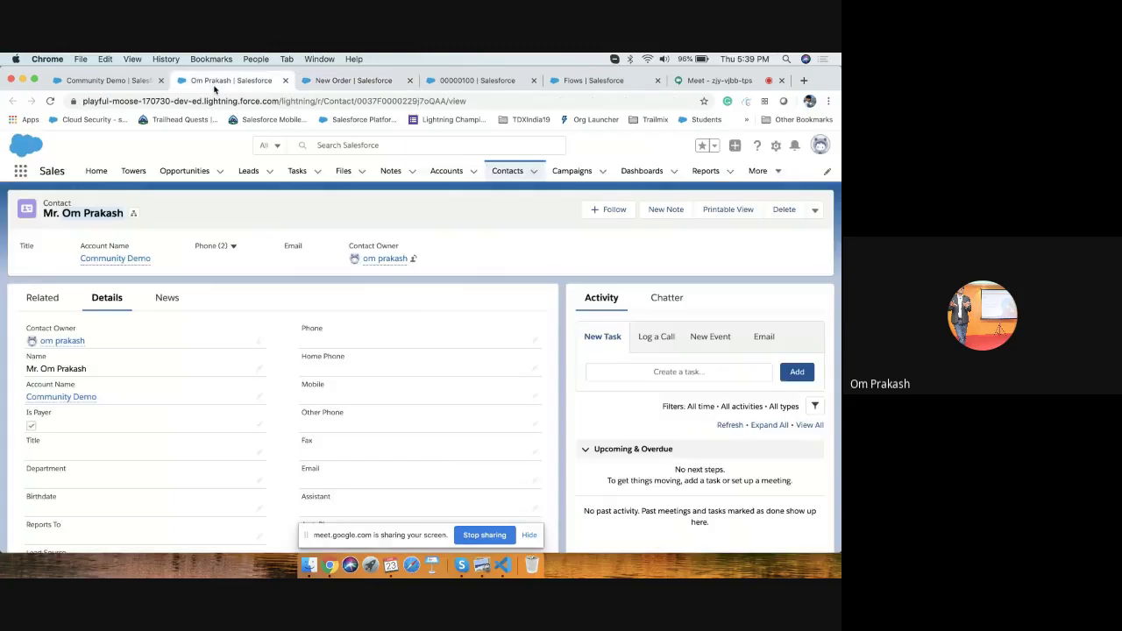
click(22, 442)
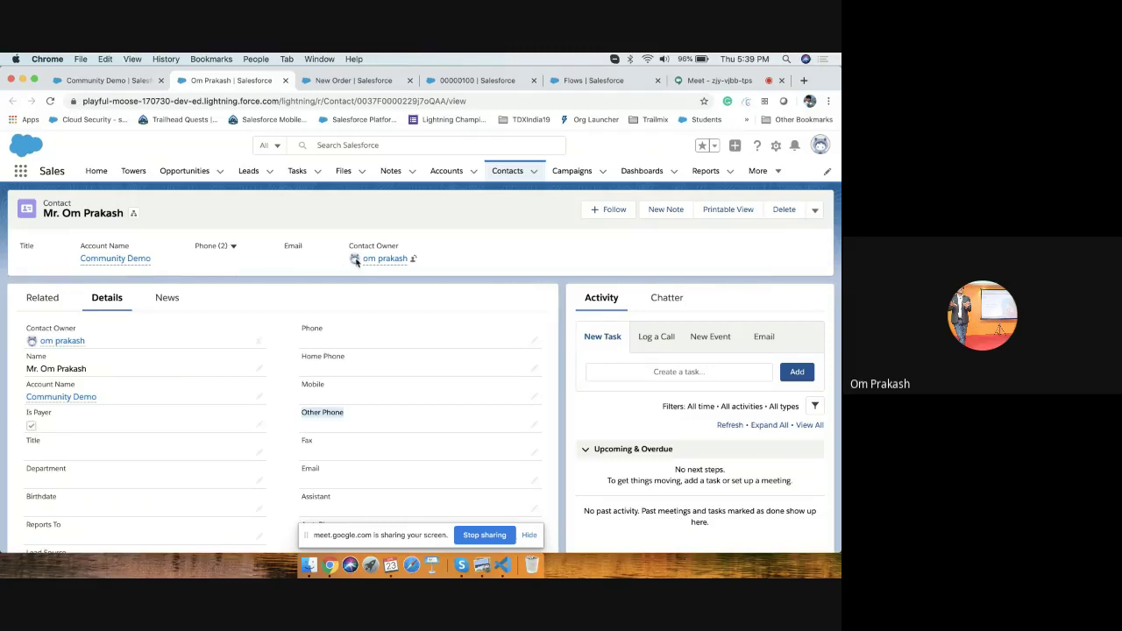
Step: Create a new Autolaunched Flow from the Setup Flows list
click(583, 81)
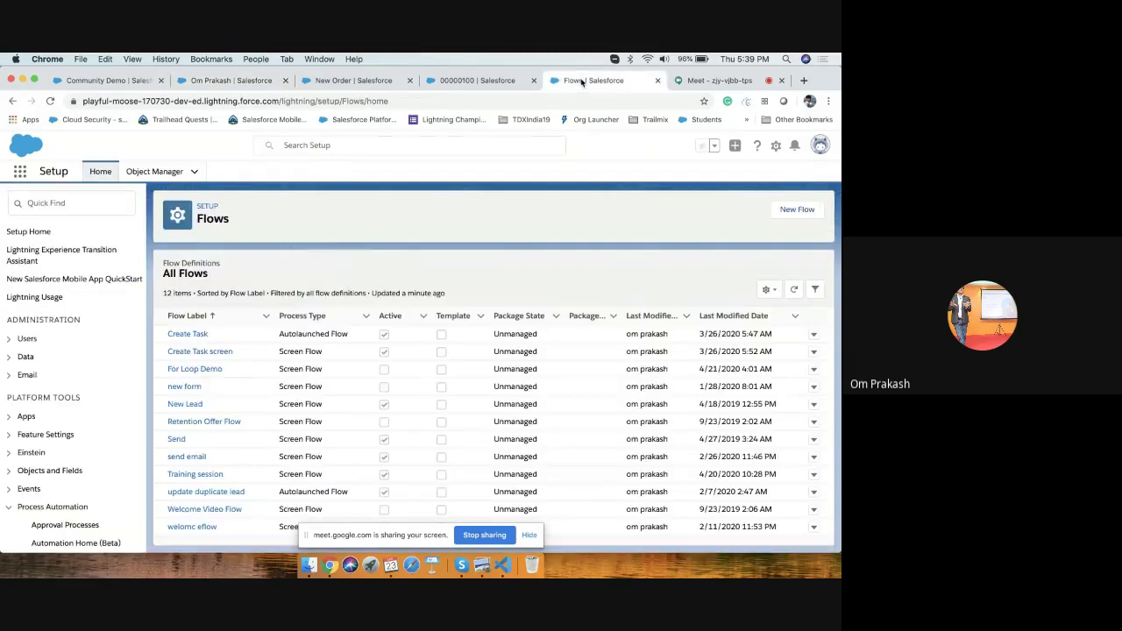
click(777, 148)
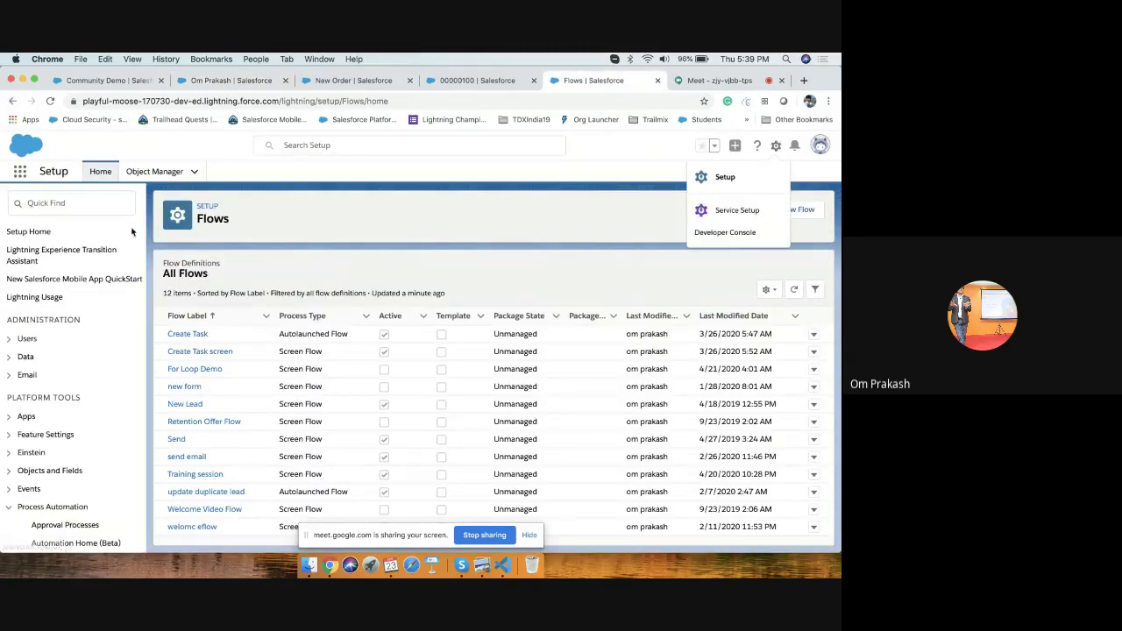
click(64, 210)
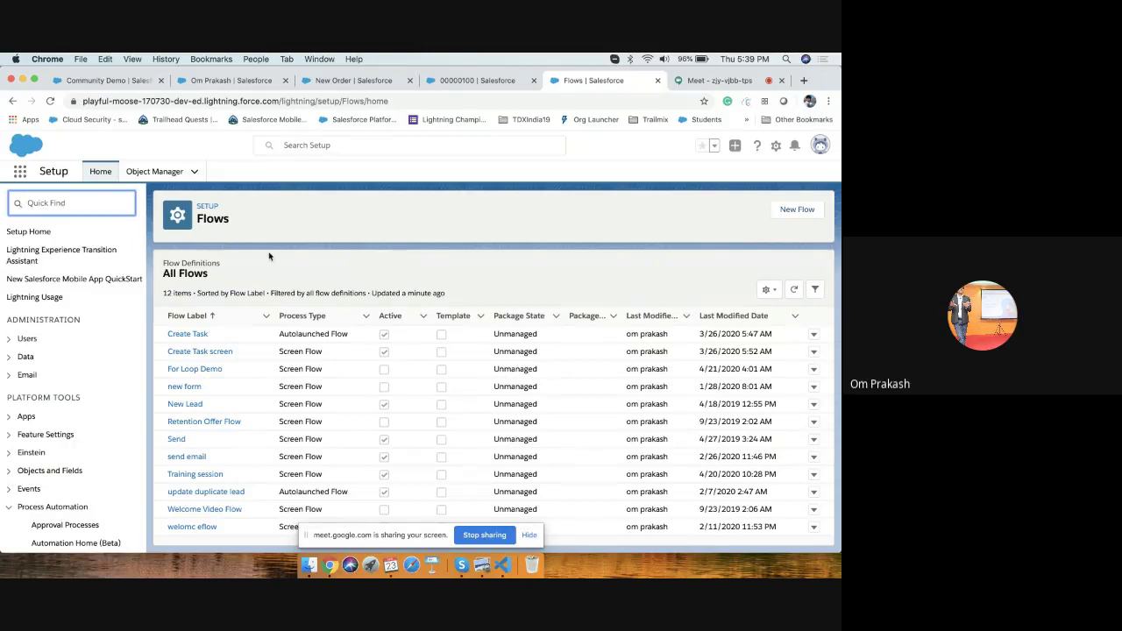
click(798, 211)
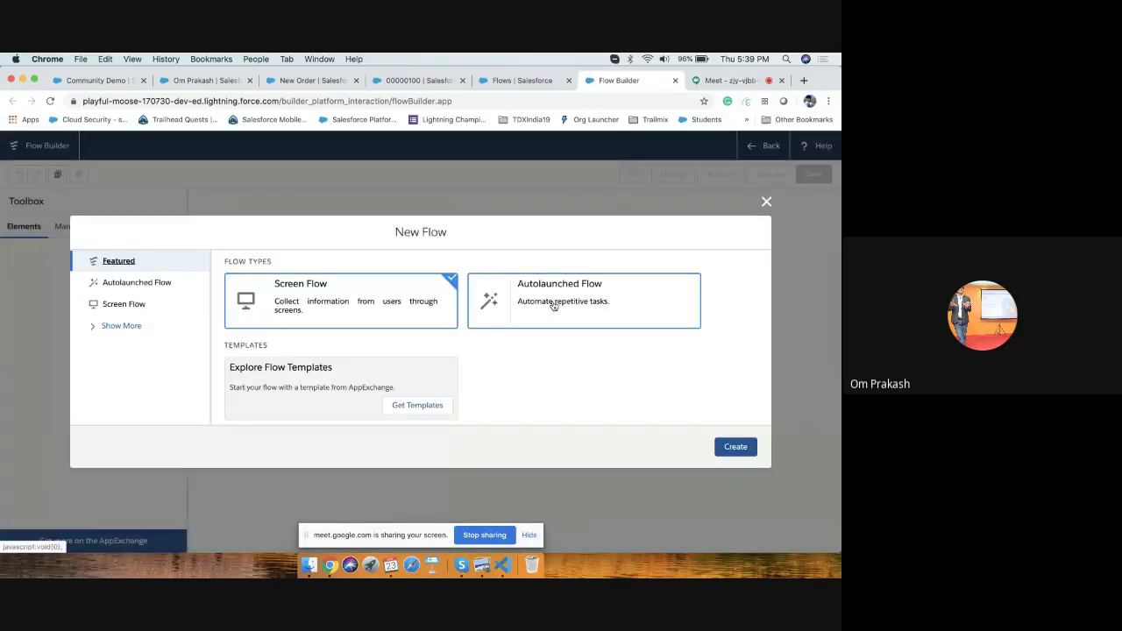
click(558, 306)
click(734, 446)
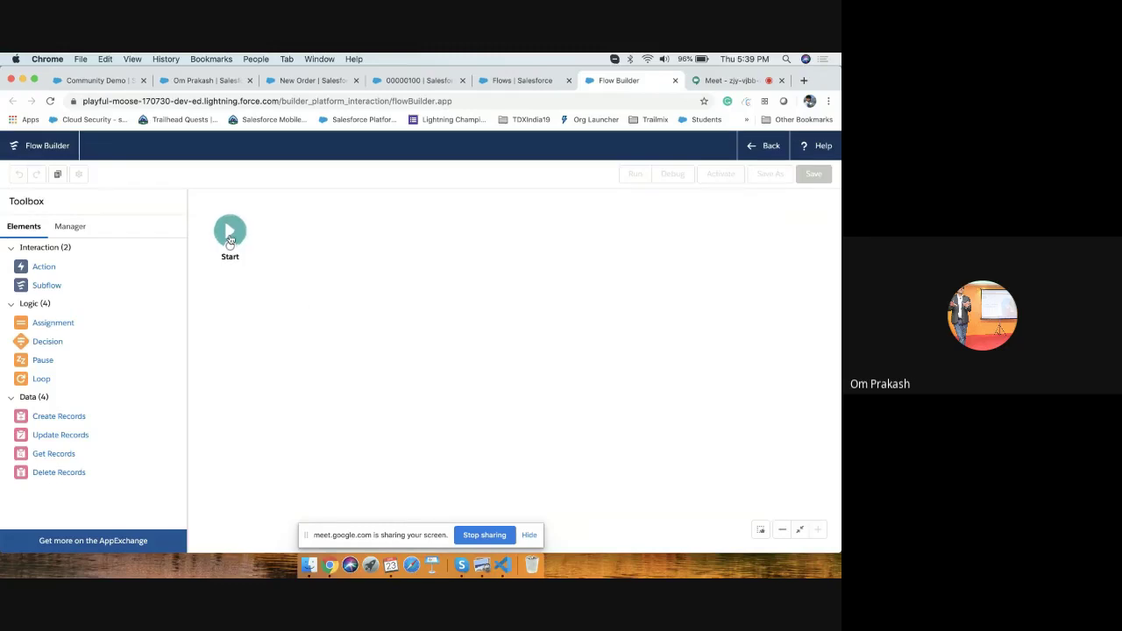
Step: Set the Start element to trigger when an Order record is created or updated
double_click(230, 239)
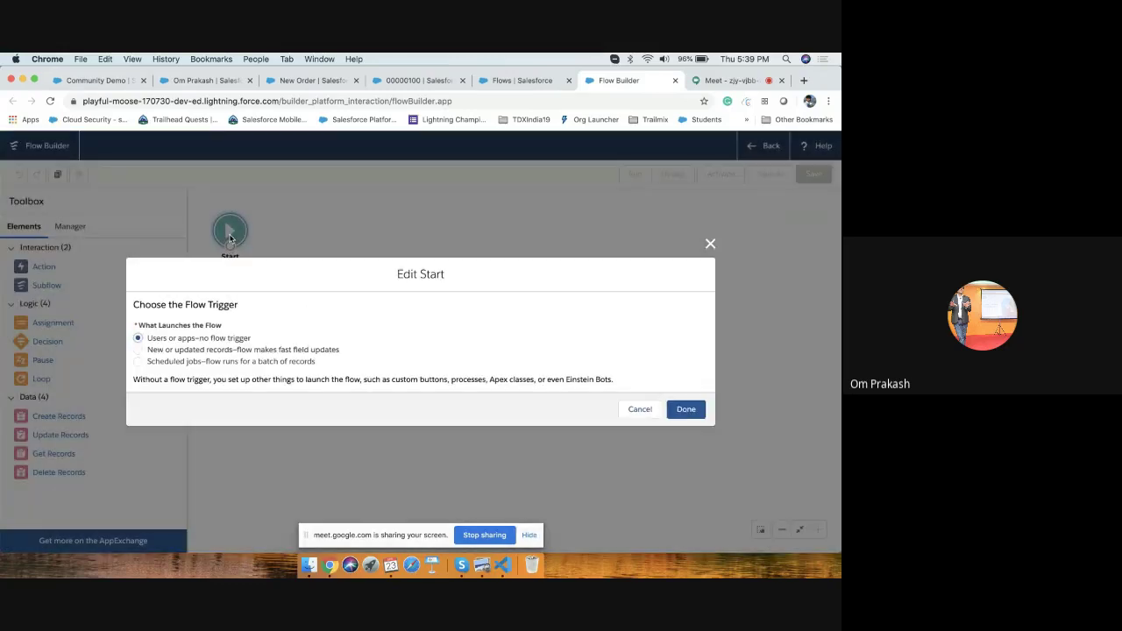
click(176, 350)
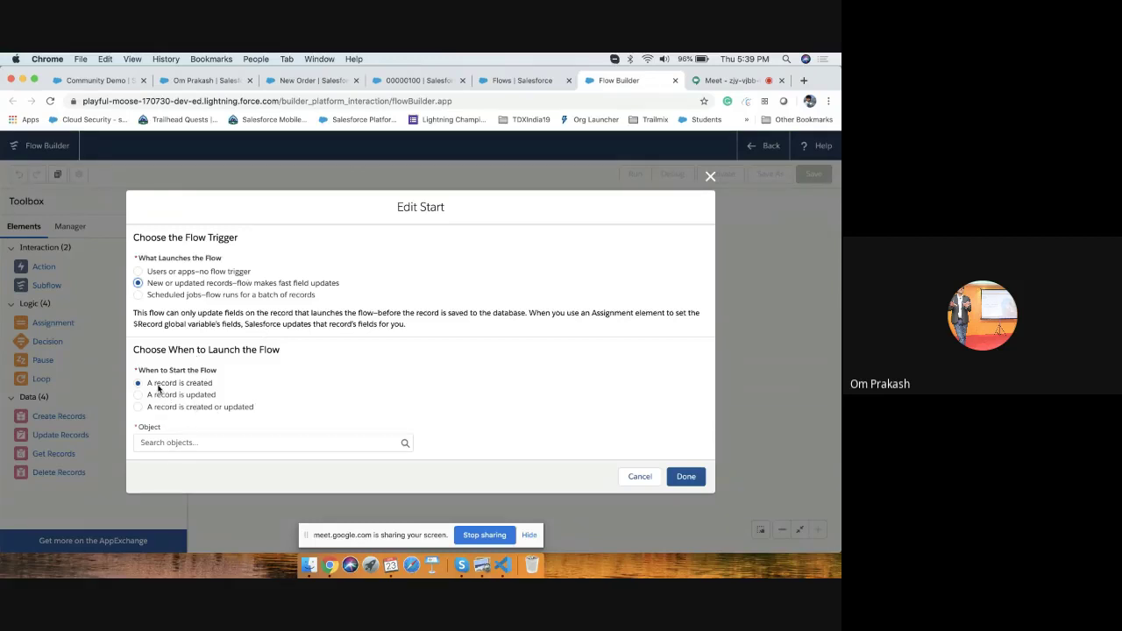
drag(158, 389, 195, 399)
click(196, 409)
click(238, 445)
text(orde)
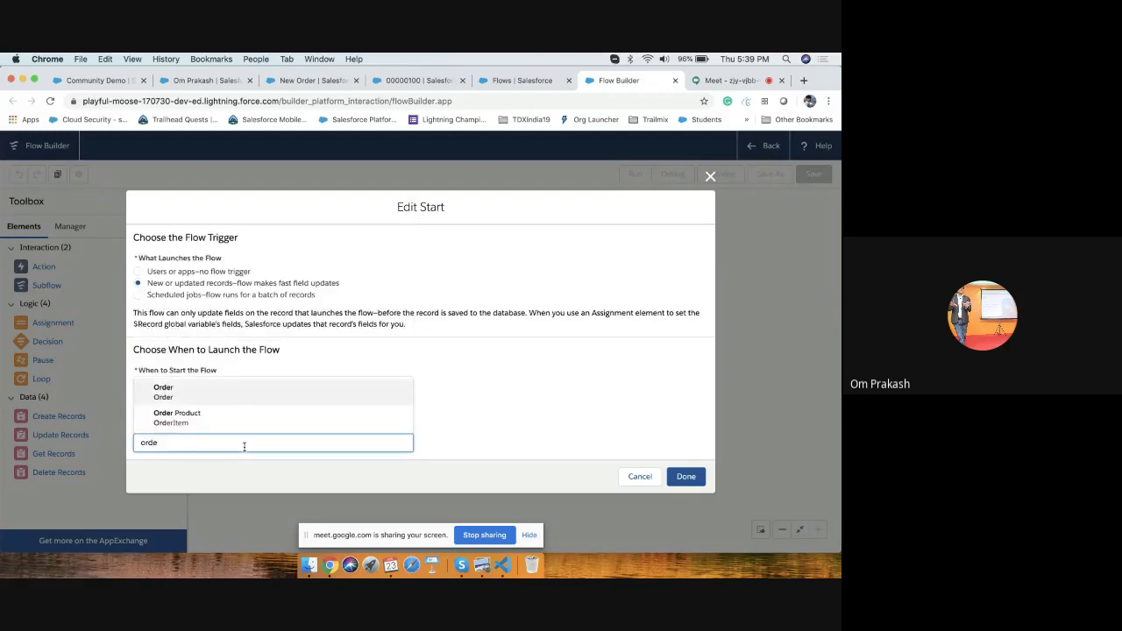
click(237, 392)
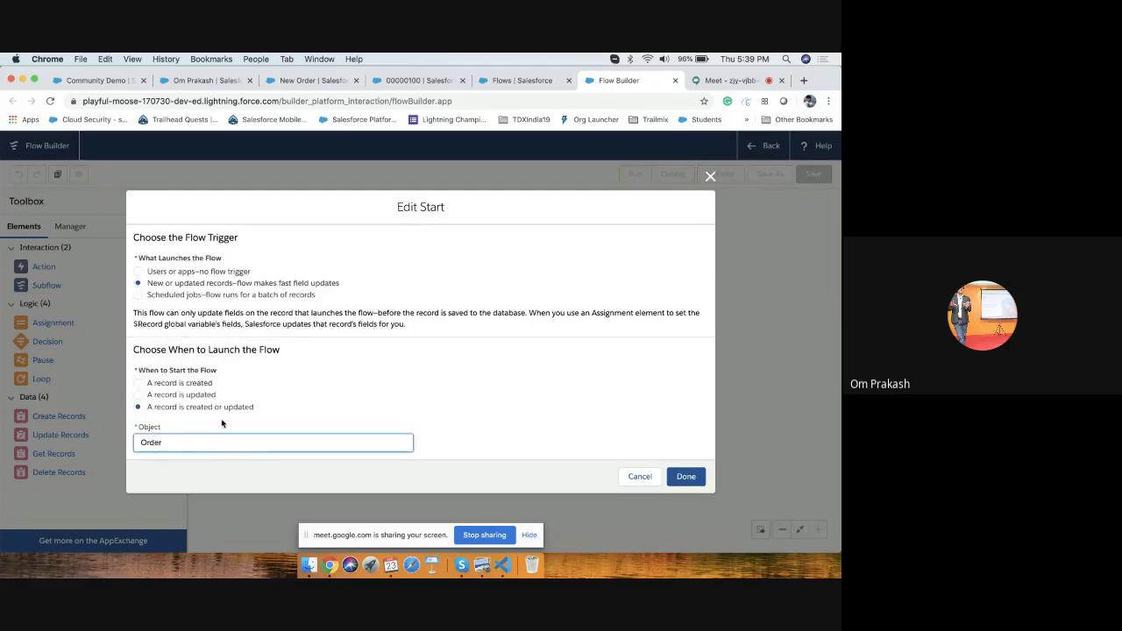
click(686, 478)
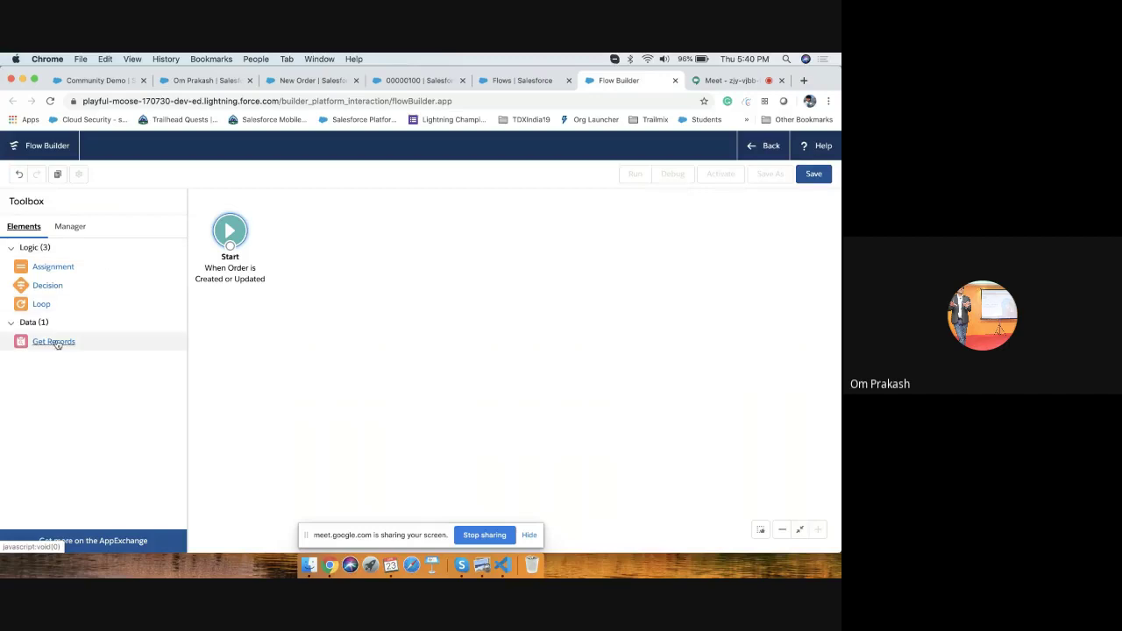
Step: Add a Get Records element labelled 'Find the contact' that looks up the Contact object
drag(52, 346, 380, 320)
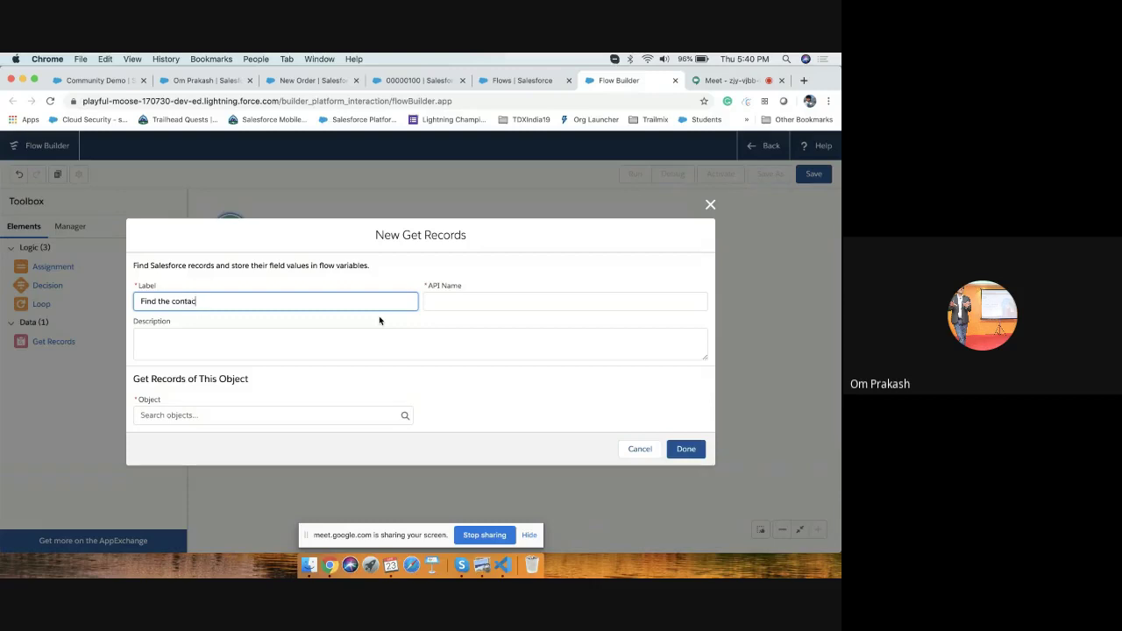
text(t)
key(Tab)
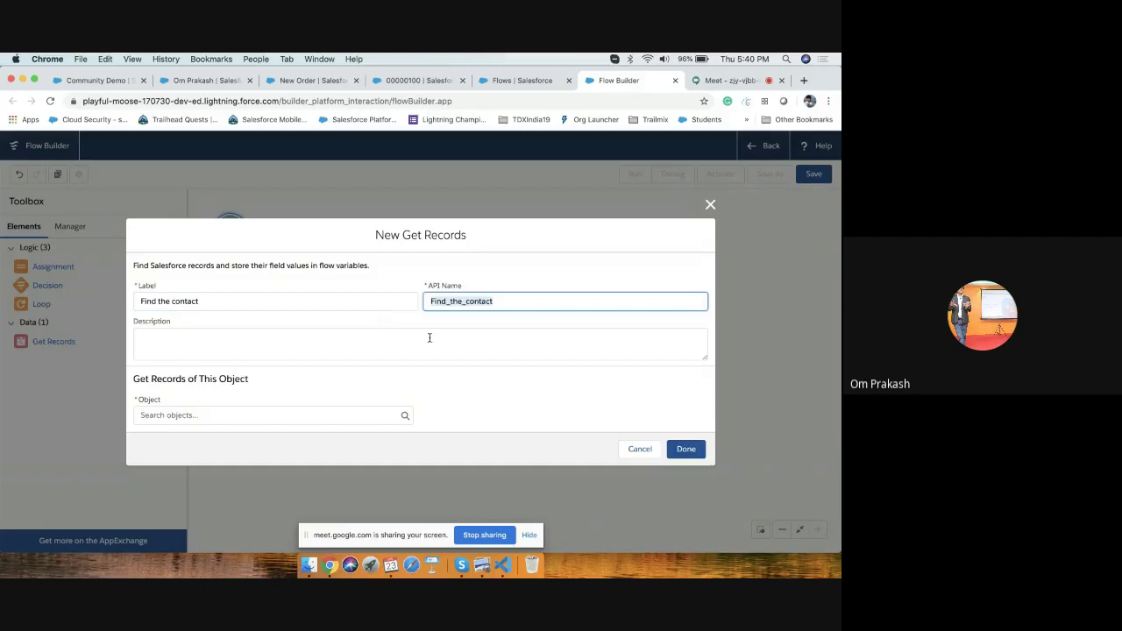
click(250, 412)
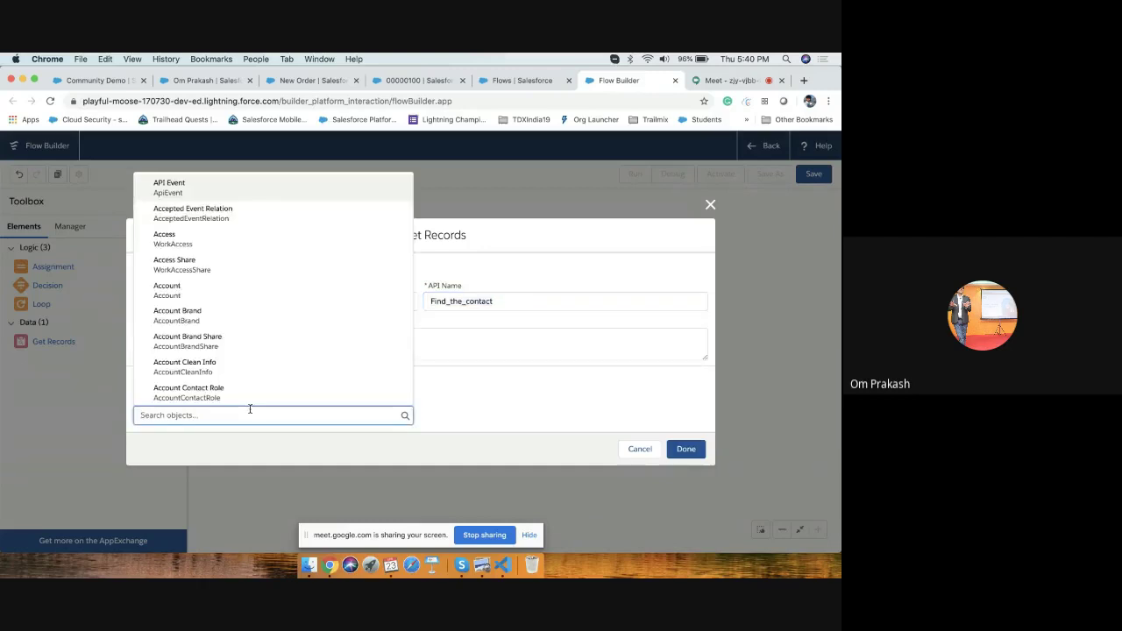
text(cont)
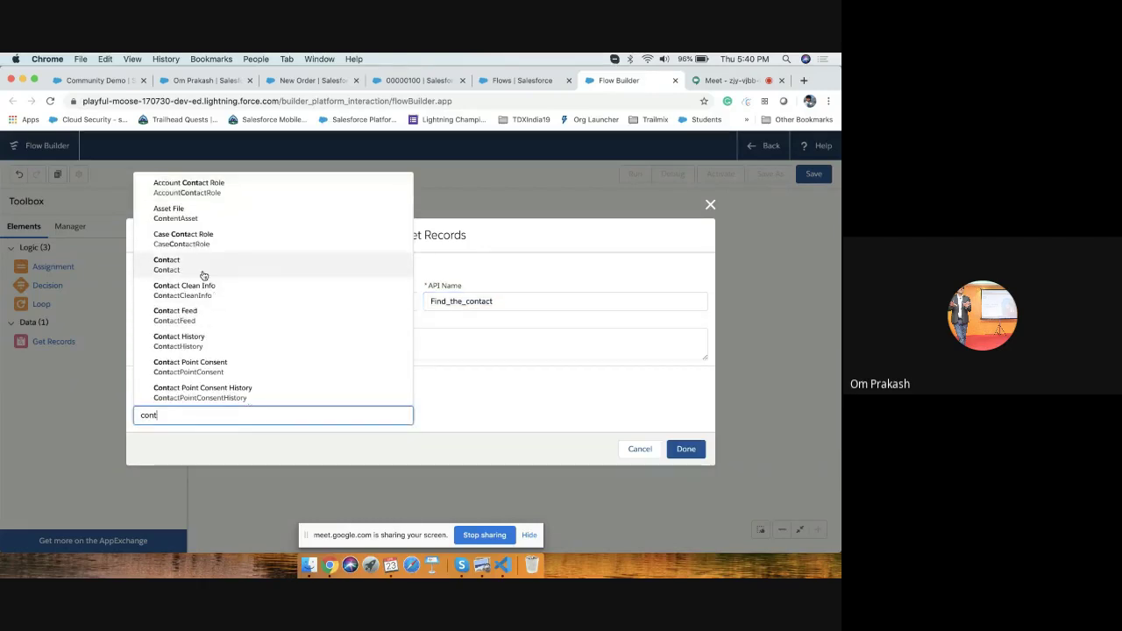
click(285, 265)
scroll(287, 332, down, 2)
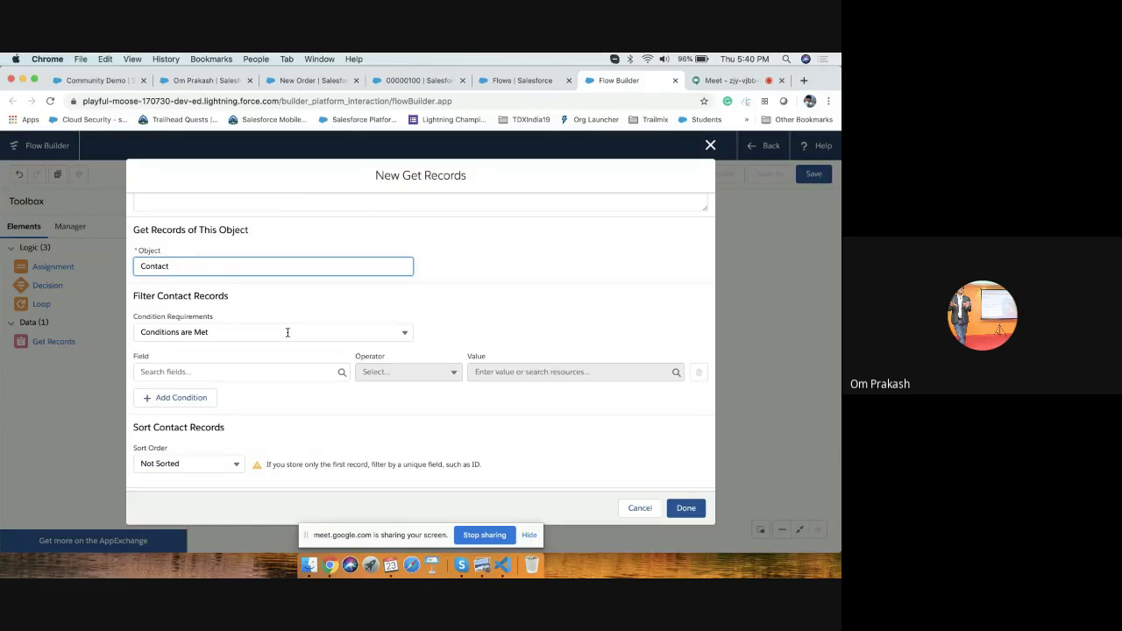
Step: Add the filter condition AccountId Equals {!$Record.AccountId}
click(197, 372)
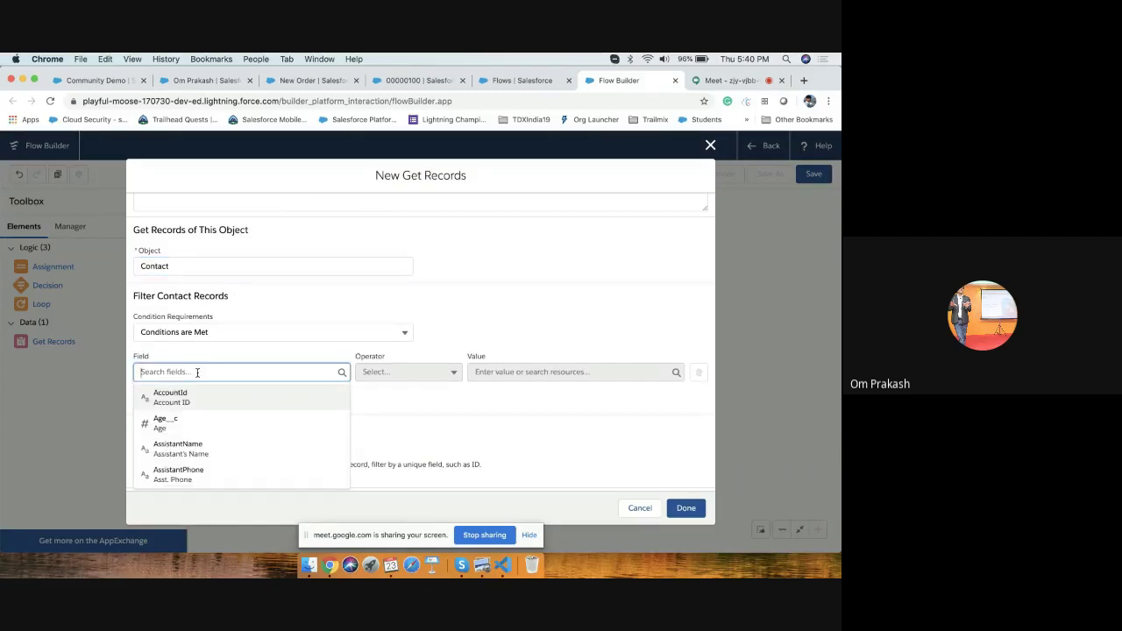
click(188, 396)
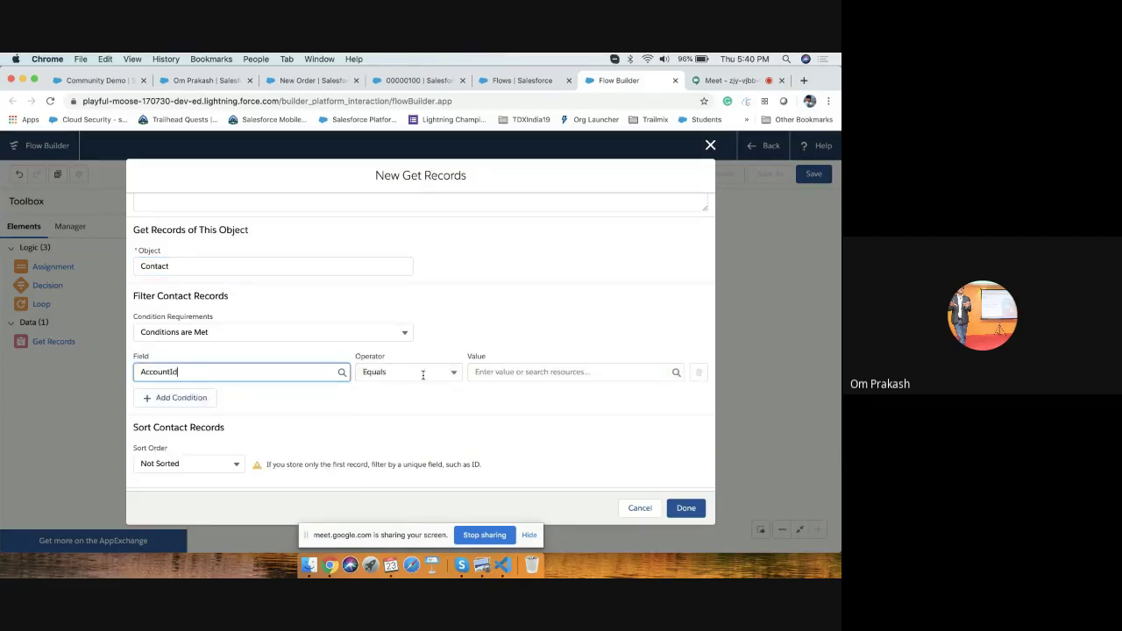
click(498, 372)
text(rec)
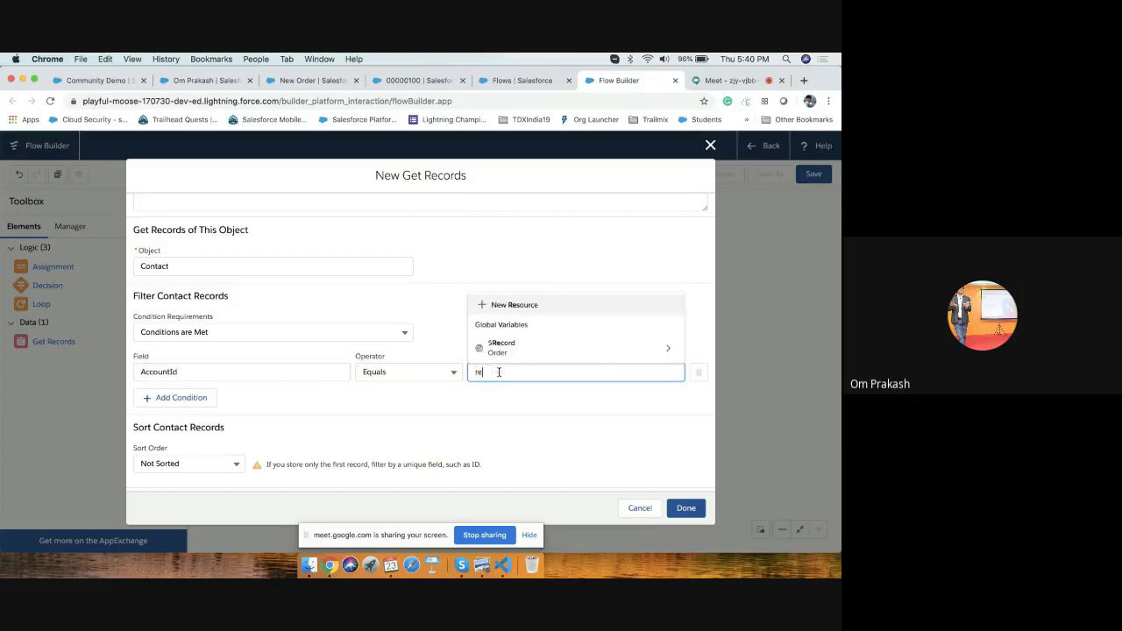
click(536, 351)
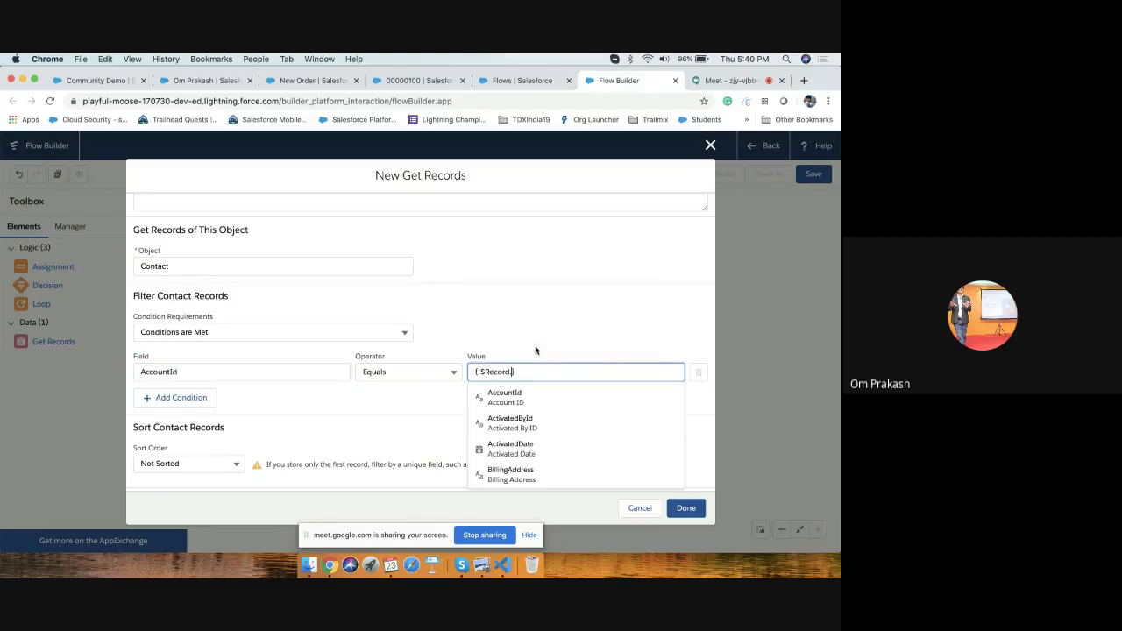
click(522, 400)
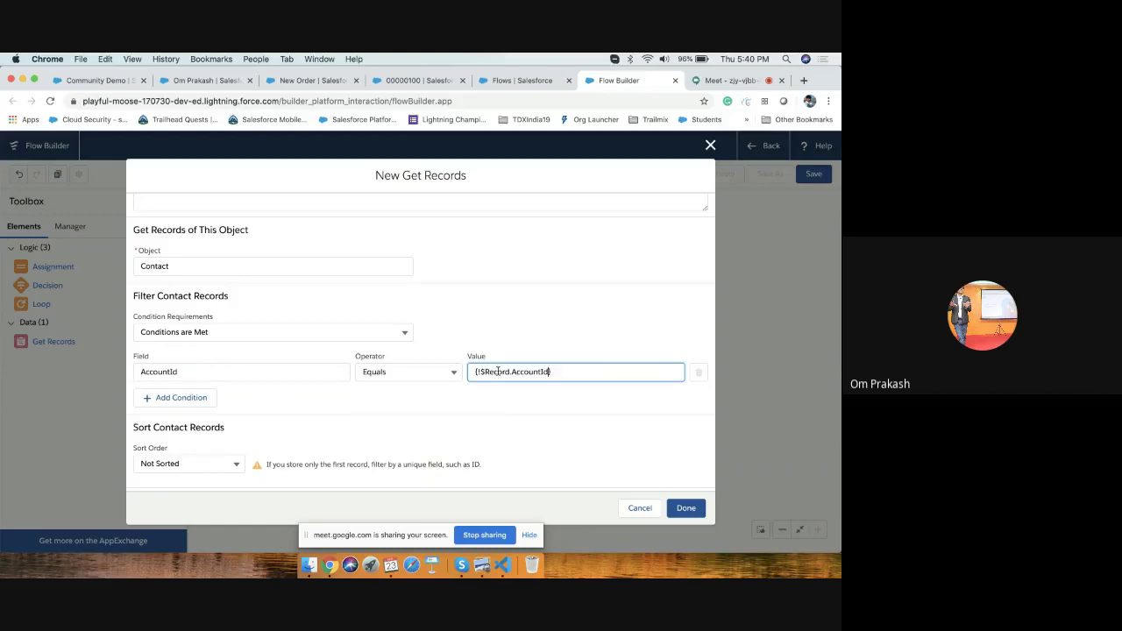
click(468, 372)
click(414, 402)
Step: Add a second condition Is_Payer__c Equals {!$GlobalConstant.True}
click(185, 399)
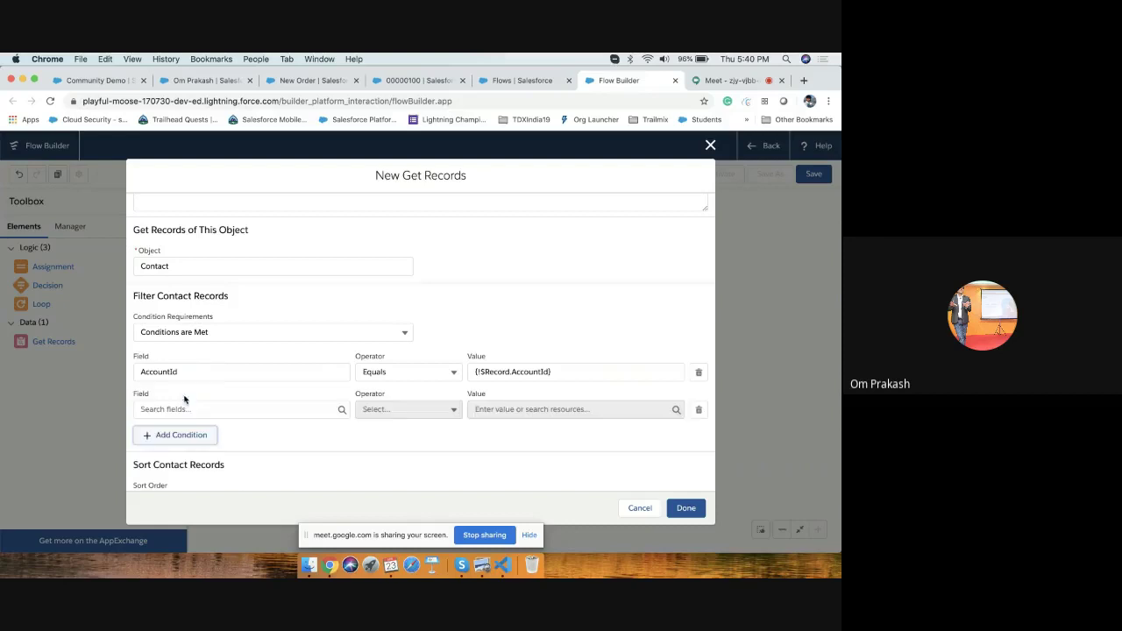
click(205, 409)
text(is)
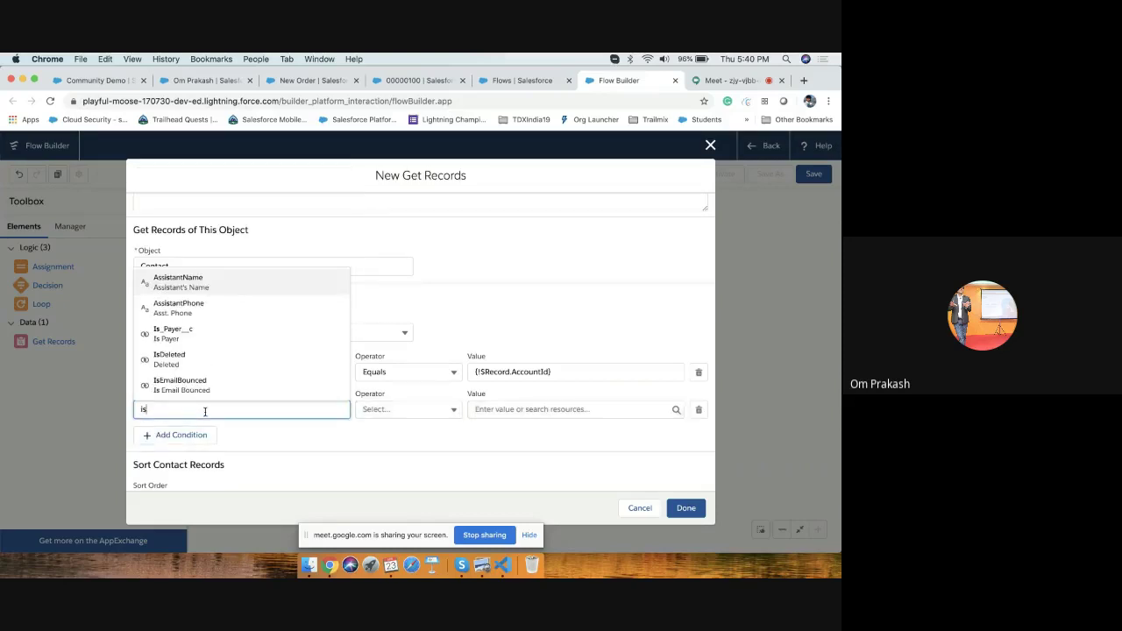
click(204, 337)
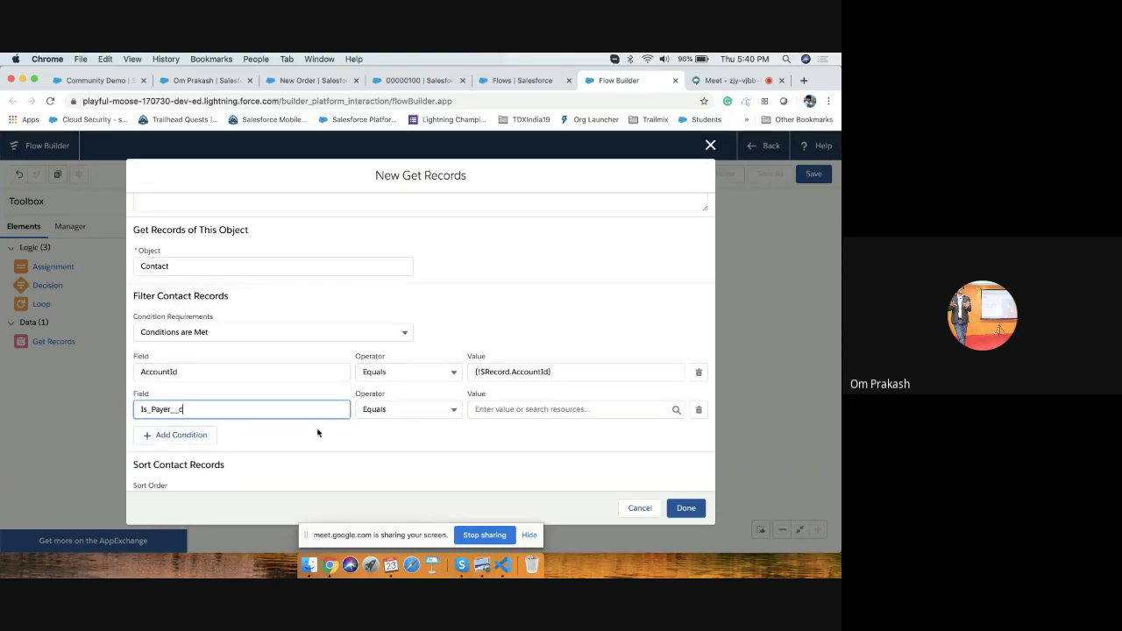
click(511, 410)
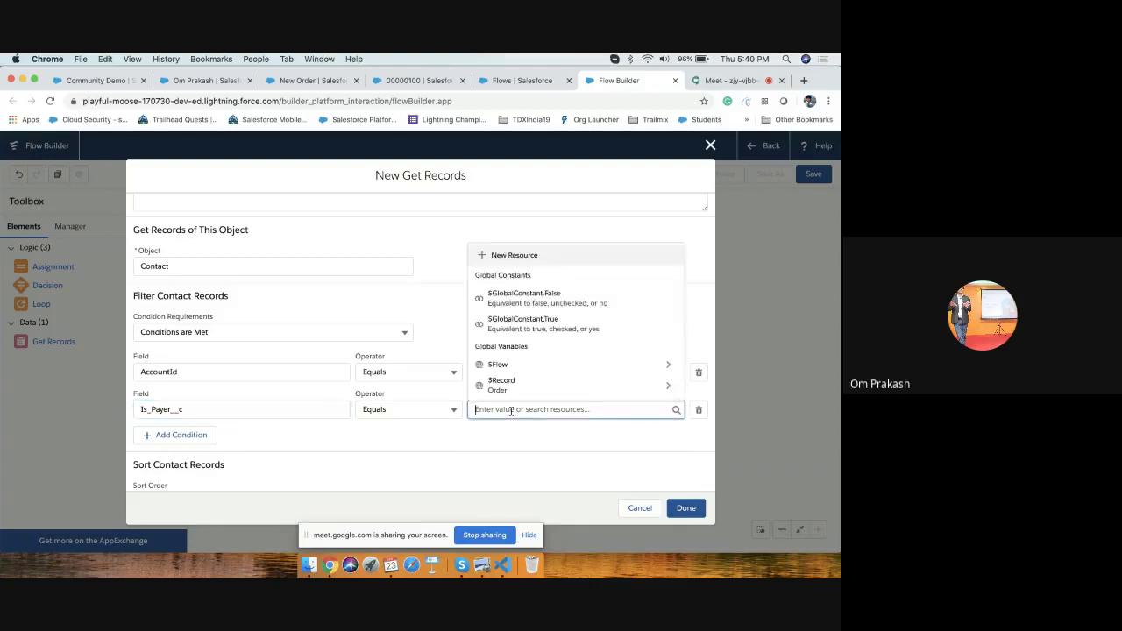
text(tru)
click(556, 385)
click(480, 444)
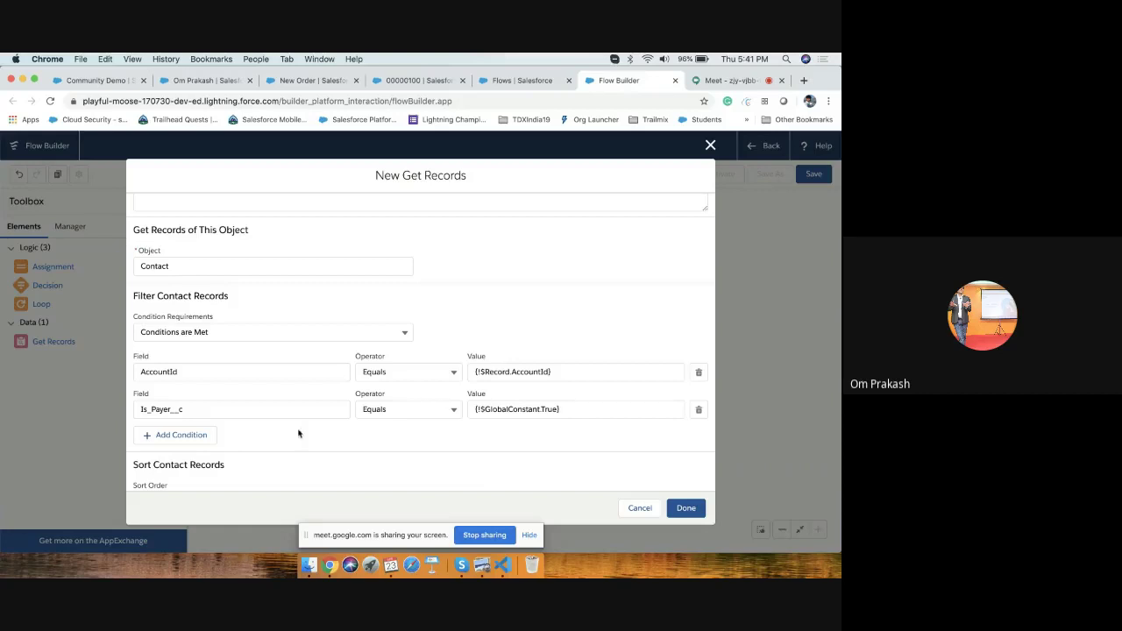
Step: Save the Find the contact step to the canvas, then reopen it for review and cancel
scroll(372, 445, down, 5)
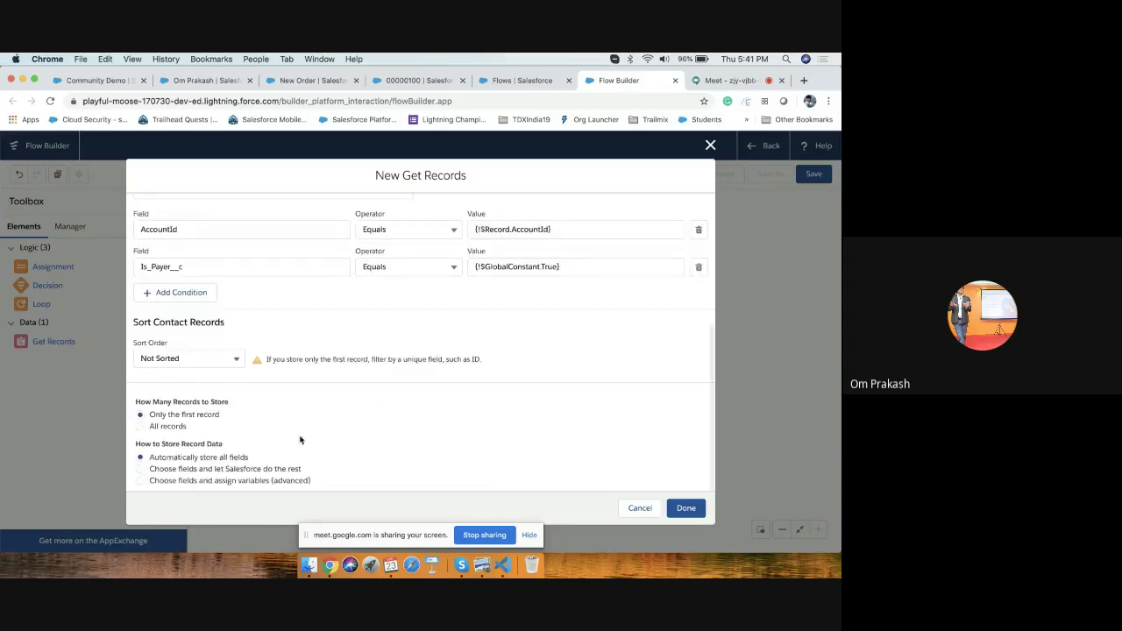
drag(145, 414, 236, 420)
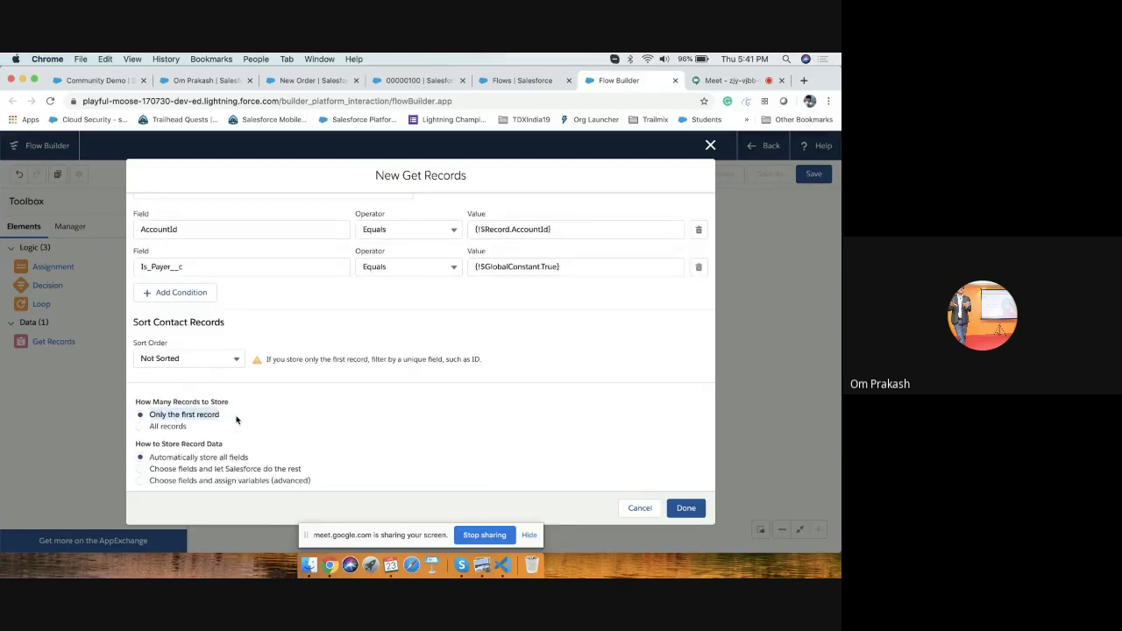
click(200, 466)
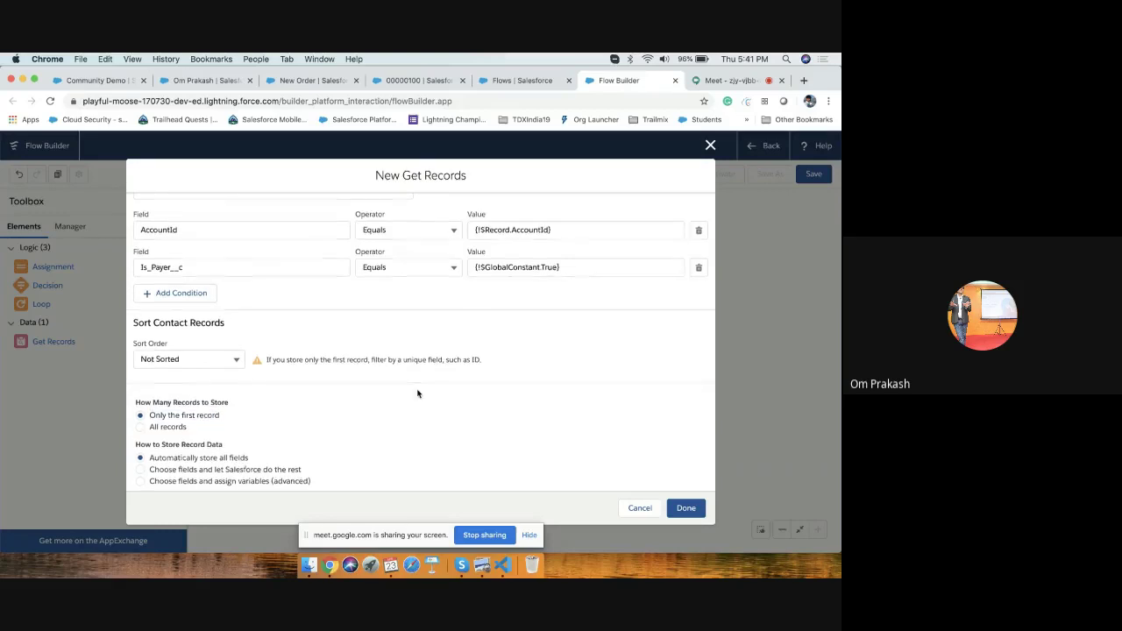
scroll(465, 362, up, 5)
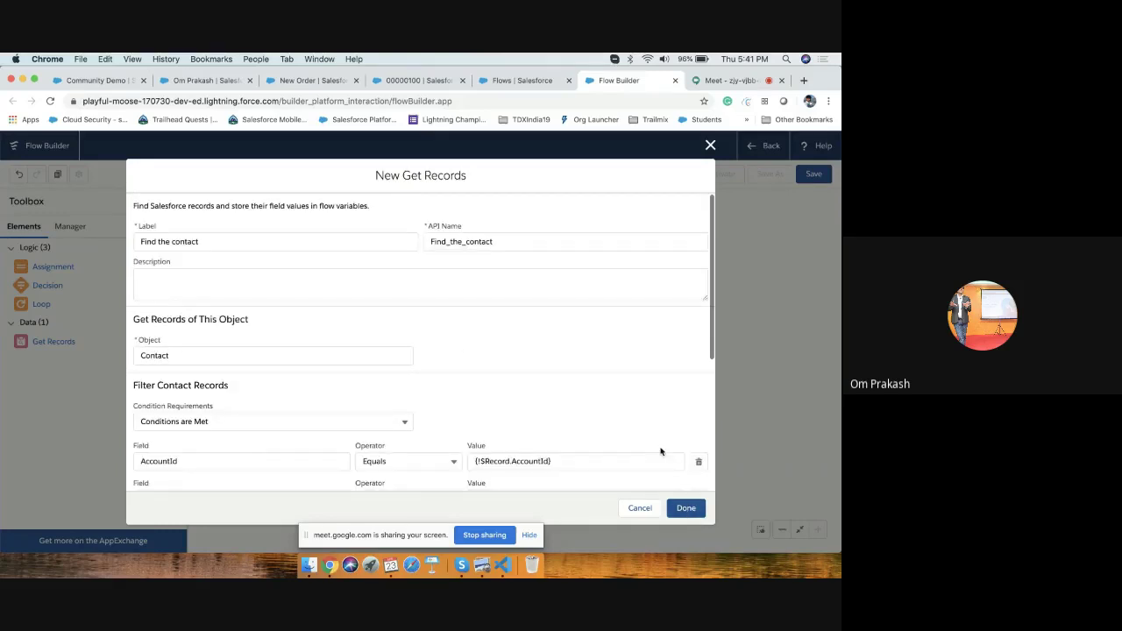
click(686, 508)
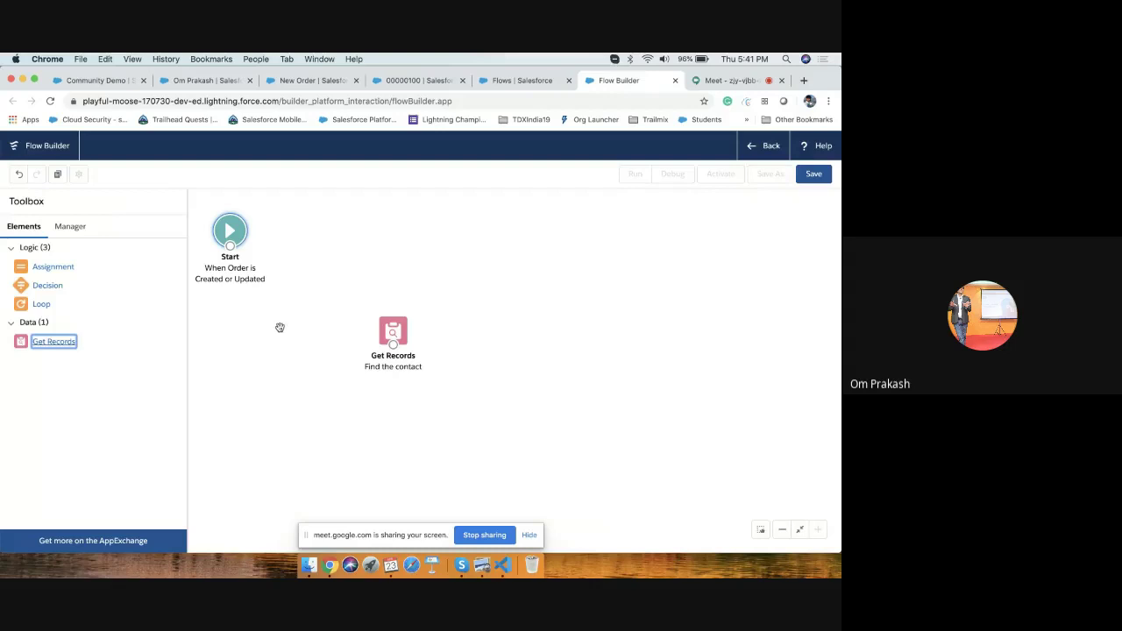
double_click(392, 331)
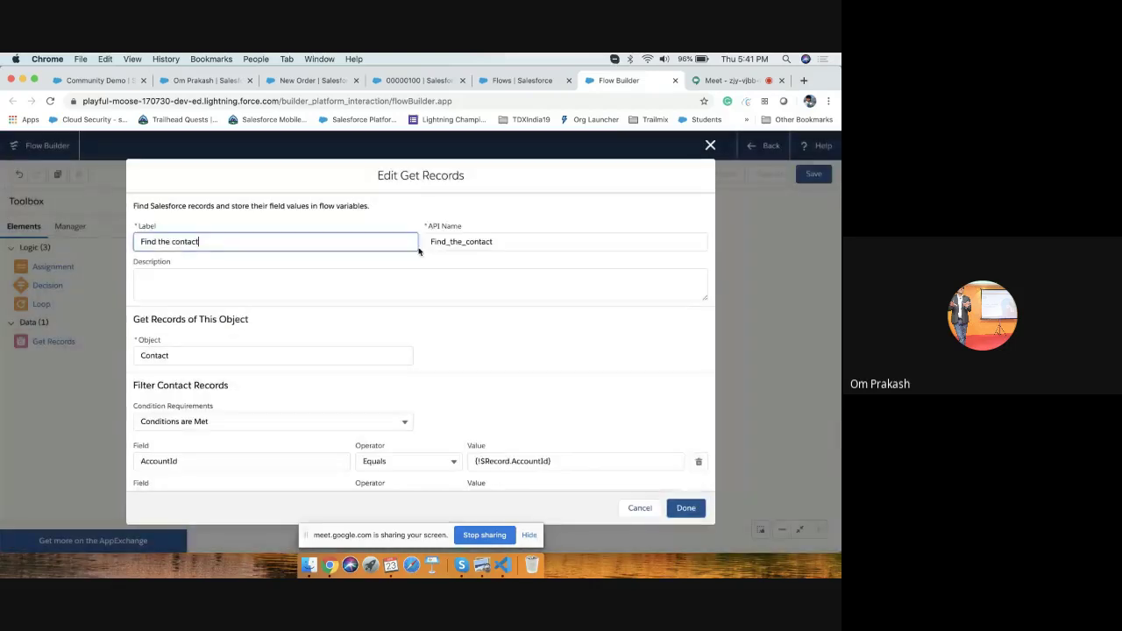
scroll(353, 426, down, 2)
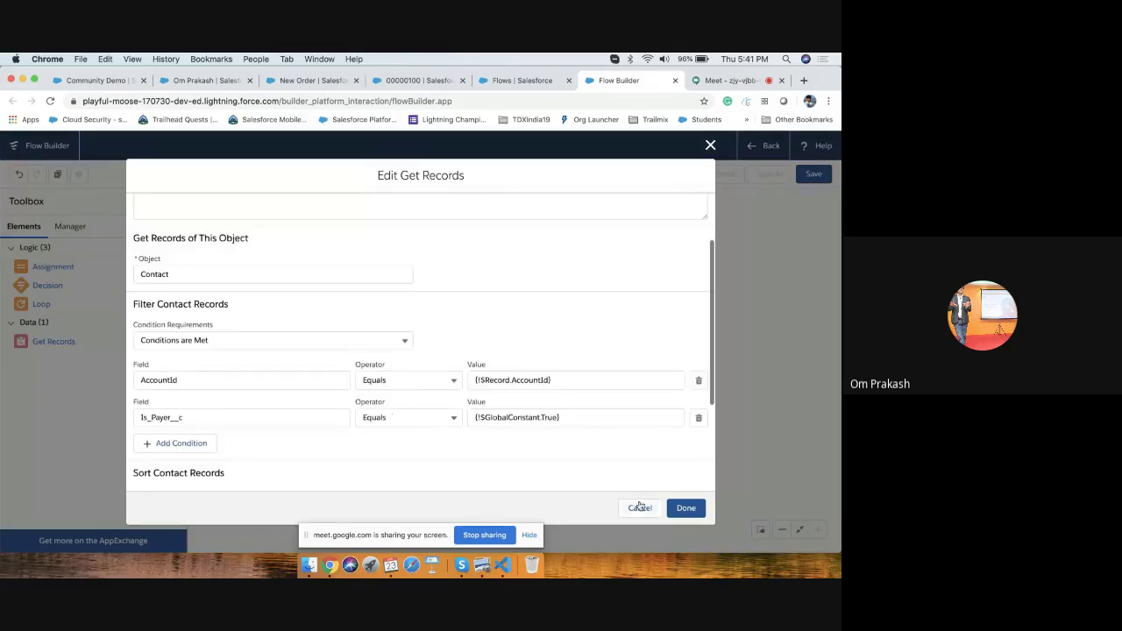
click(639, 507)
Step: Add an Assignment labelled 'Assign the Contact on order' with variable {!$Record.BillToContactId} and operator Equals
drag(49, 271, 597, 288)
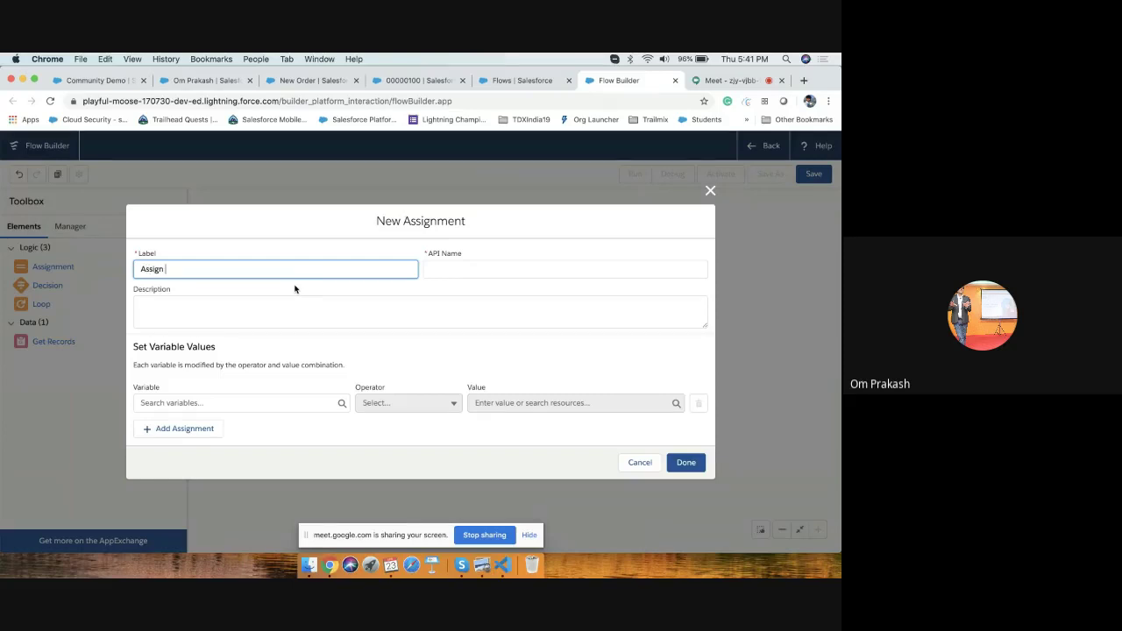
text(Assign the Contact)
click(295, 289)
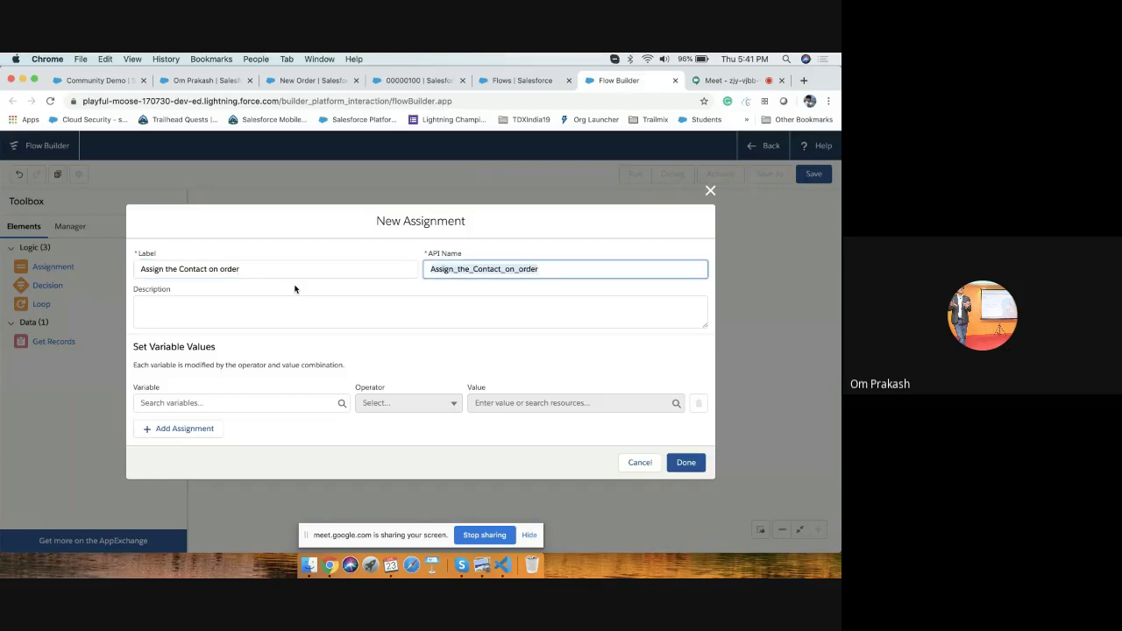
click(241, 404)
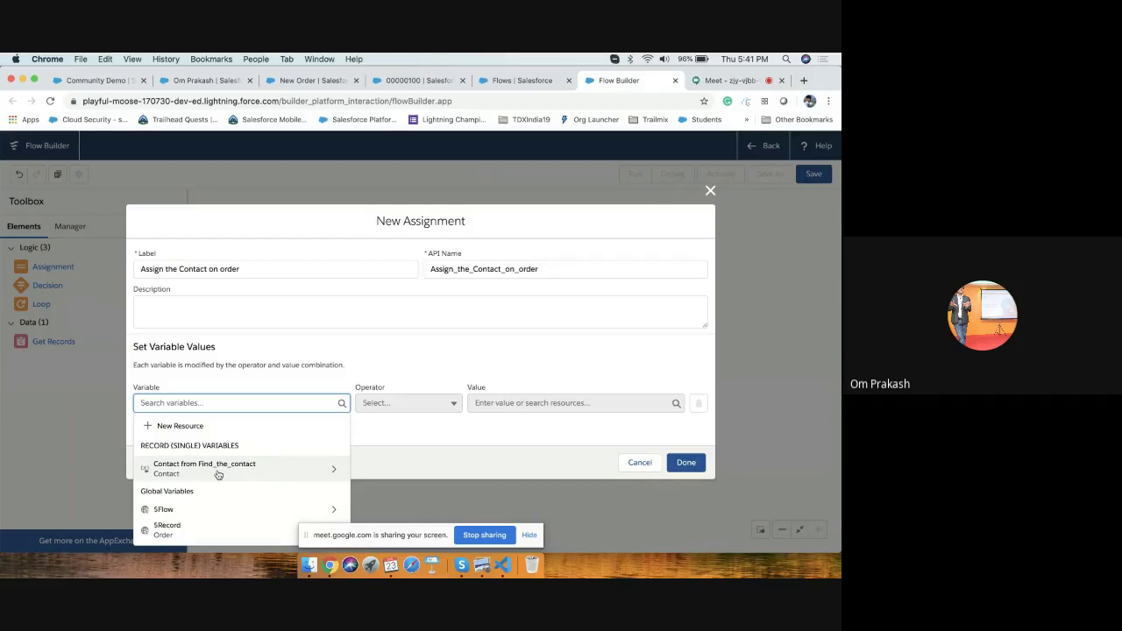
click(193, 531)
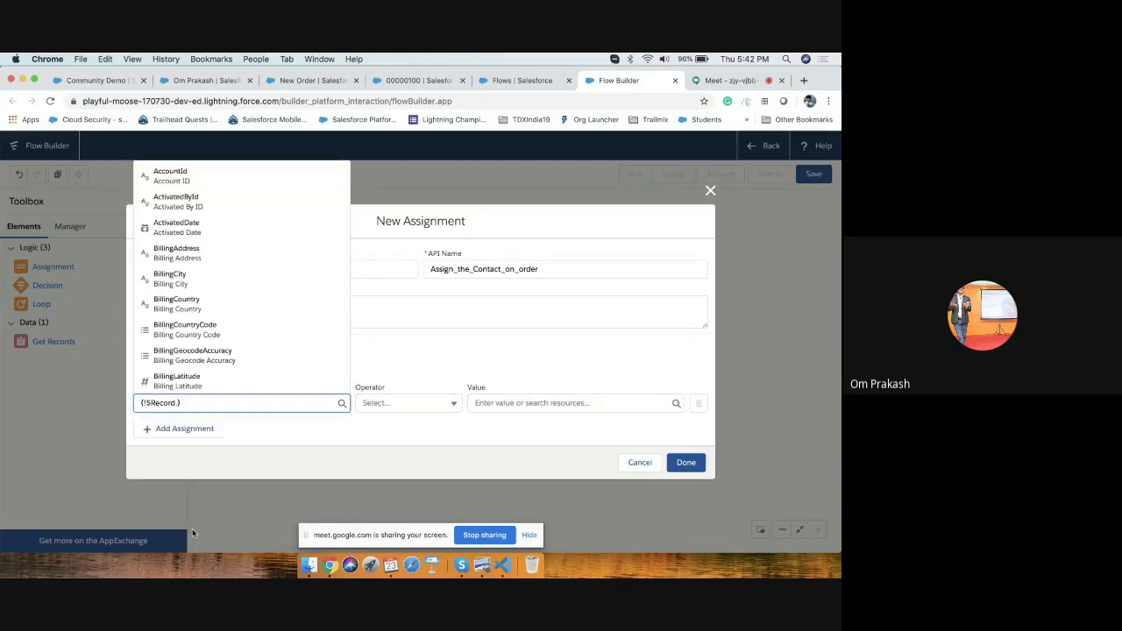
text(bil)
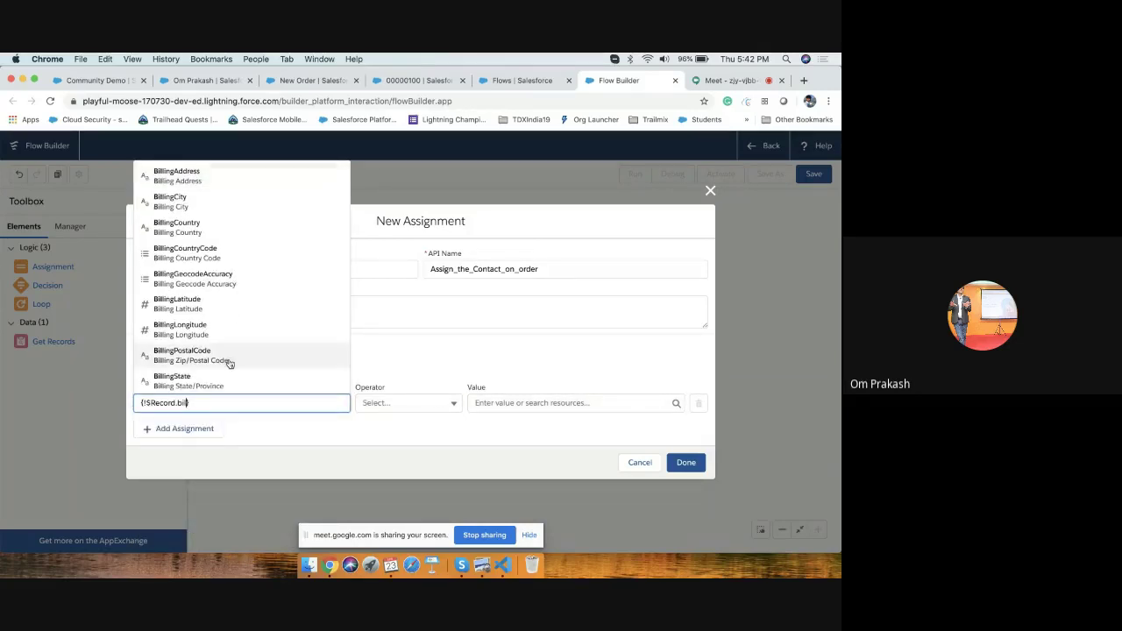
scroll(211, 368, down, 3)
click(206, 382)
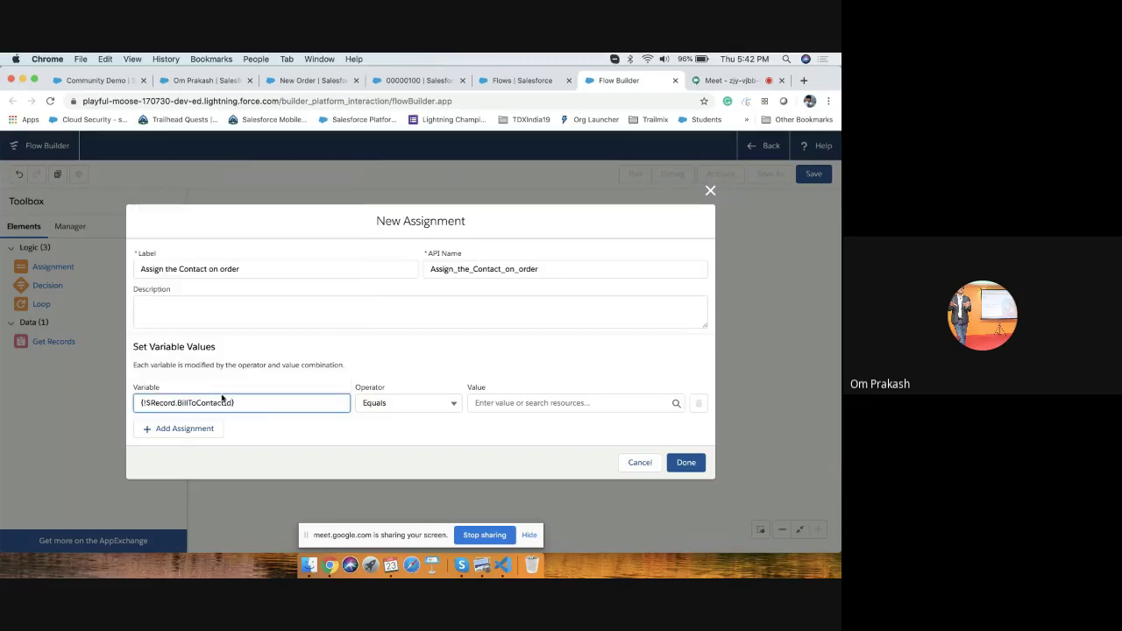
click(223, 403)
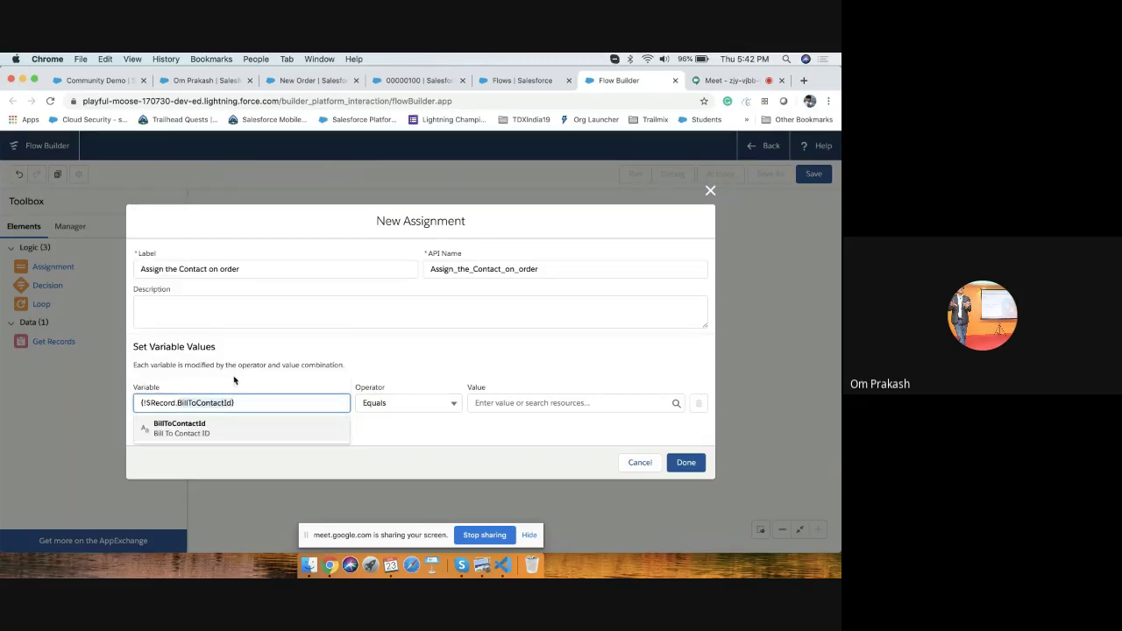
click(234, 390)
drag(233, 403, 177, 402)
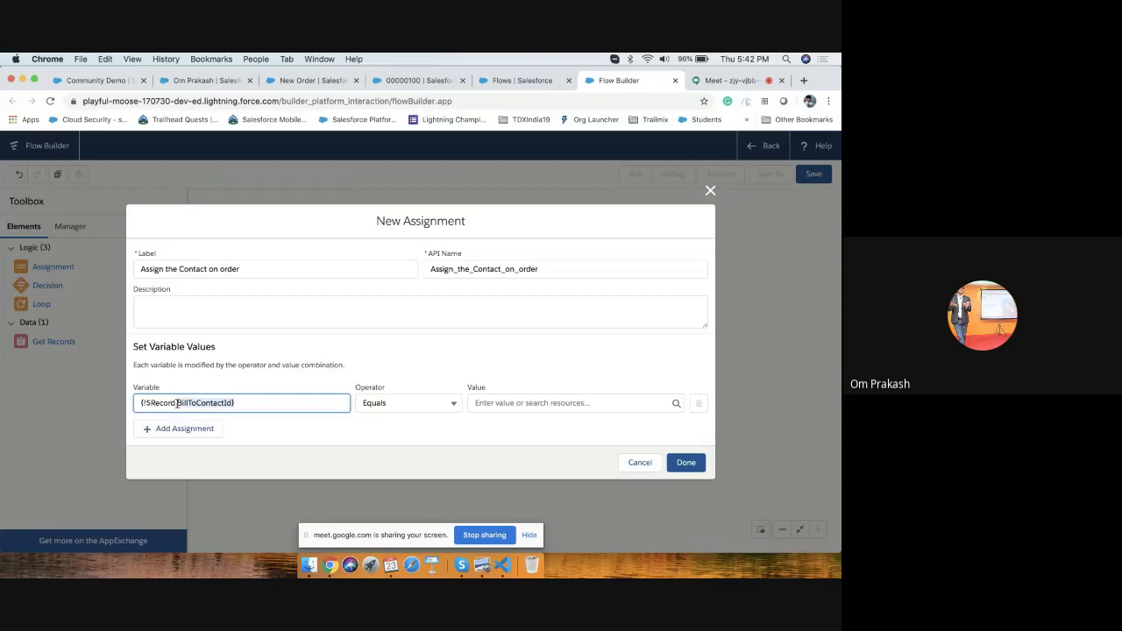
click(256, 438)
Step: Set the assignment's value to {!Find_the_contact.Id} and place it on the canvas
click(489, 405)
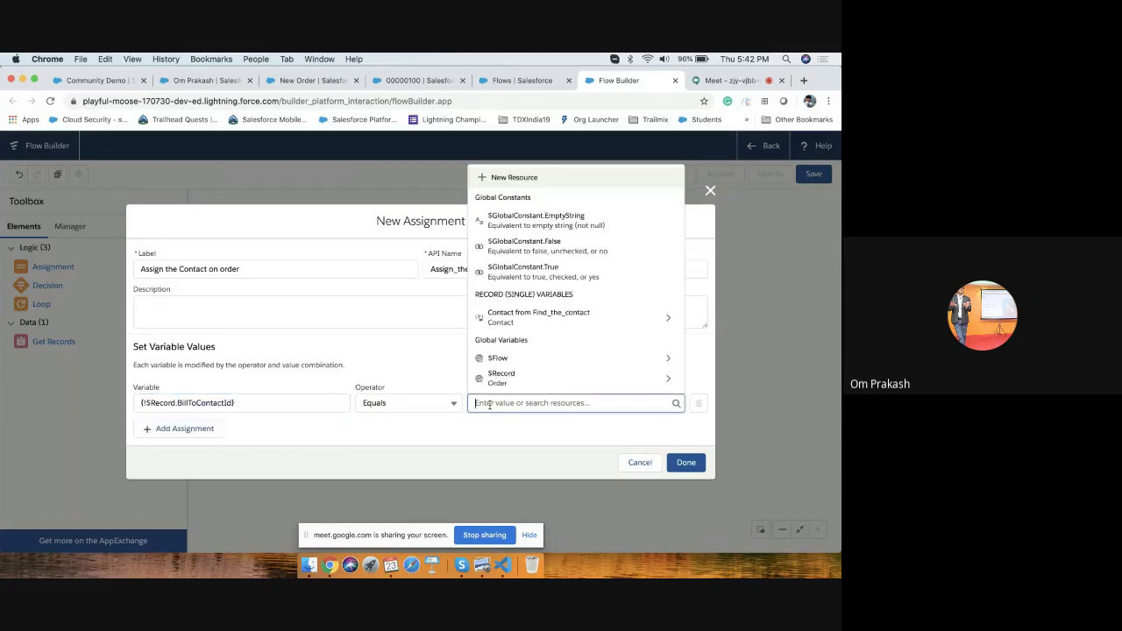
click(558, 314)
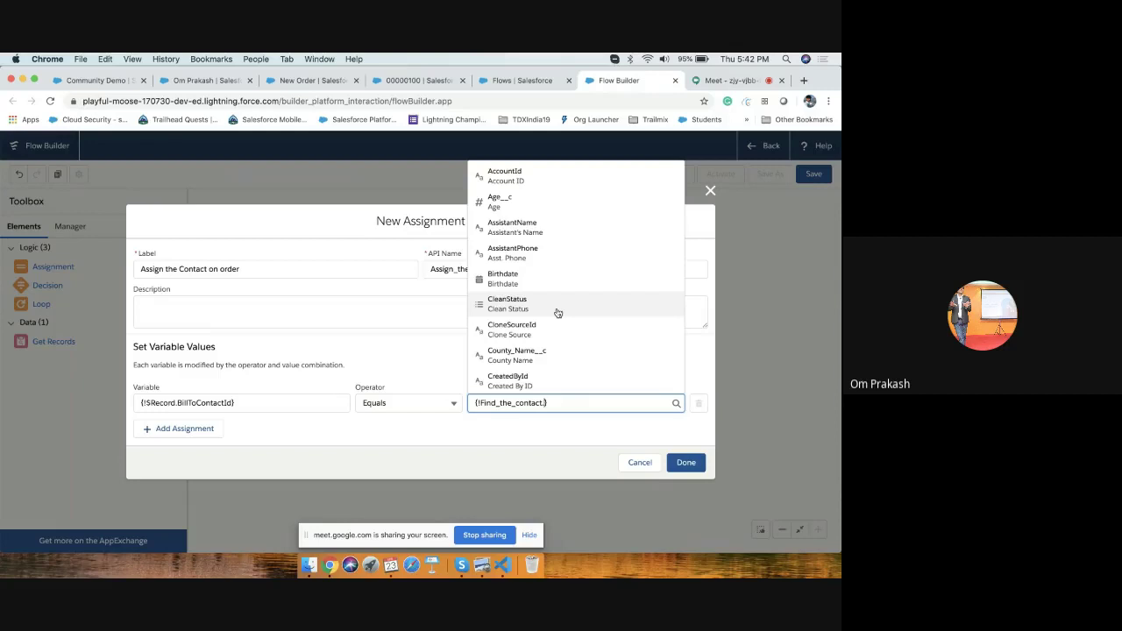
text(co)
key(BackSpace)
text(id)
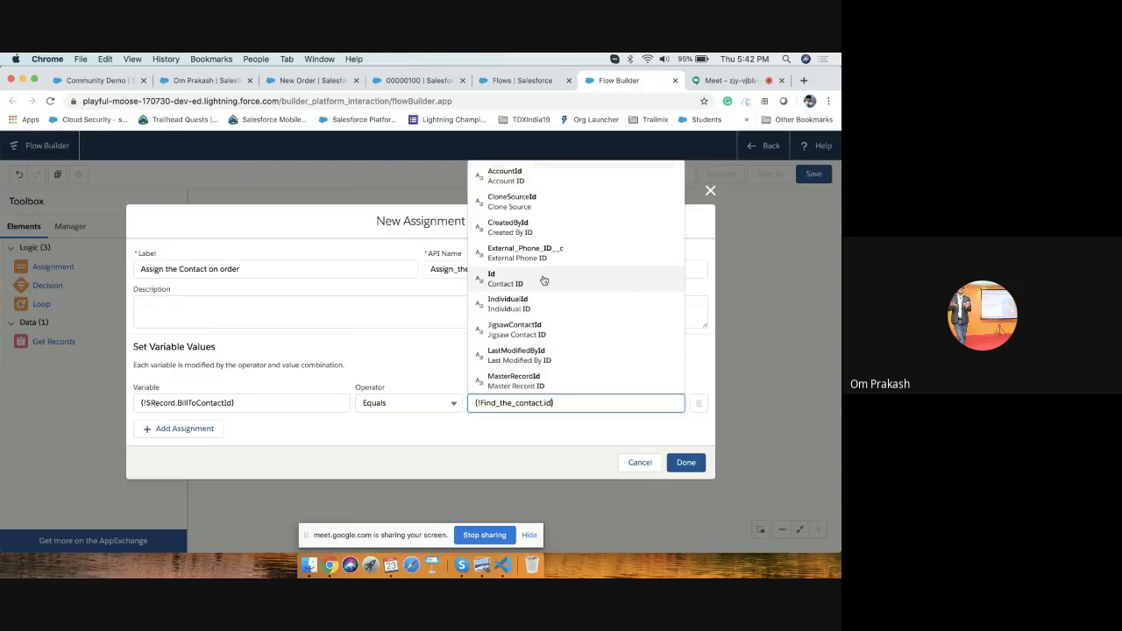
click(544, 278)
click(509, 383)
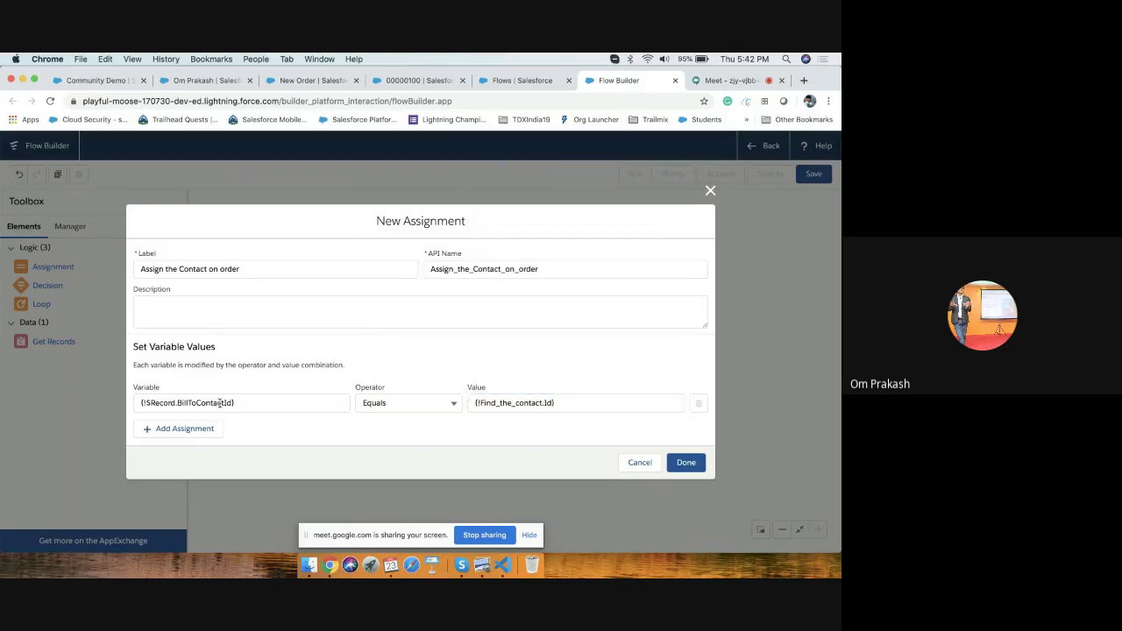
click(579, 405)
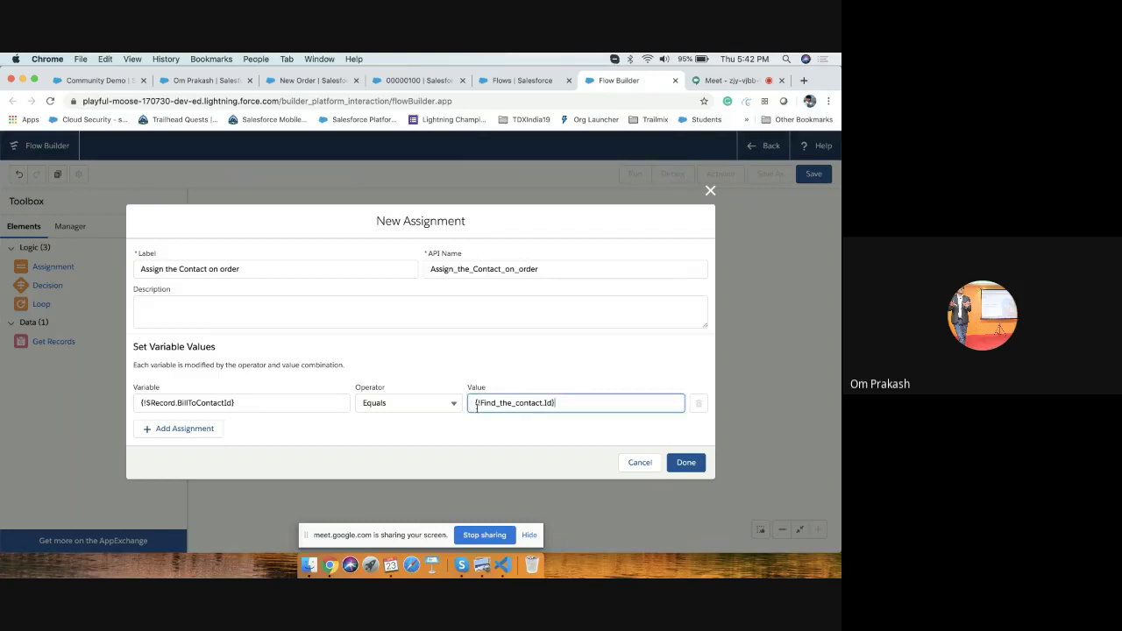
click(588, 388)
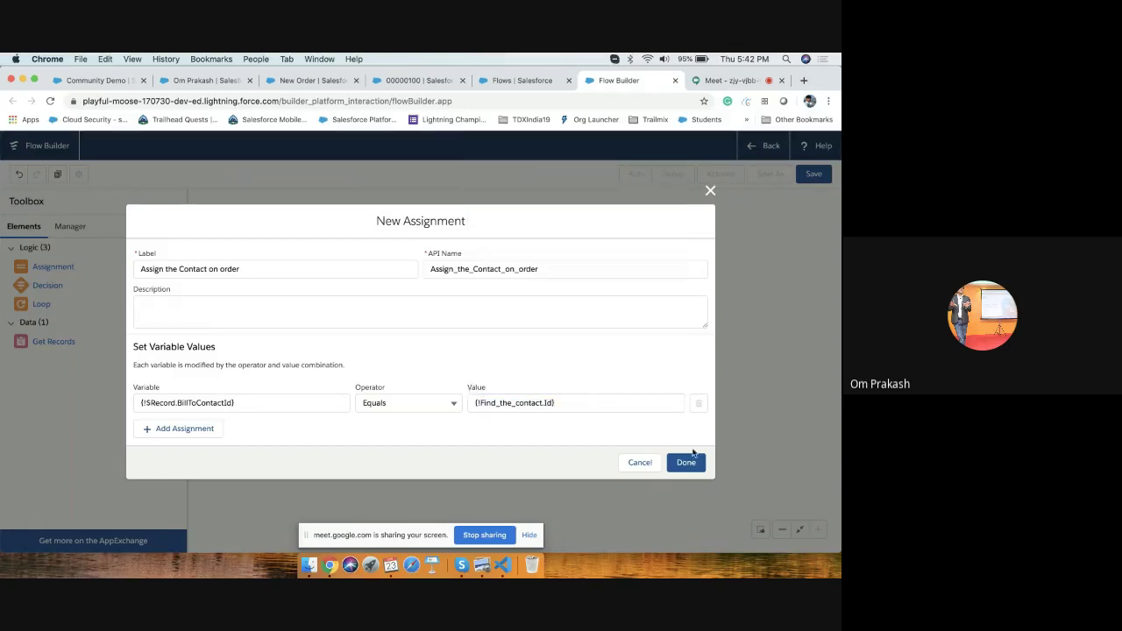
click(686, 462)
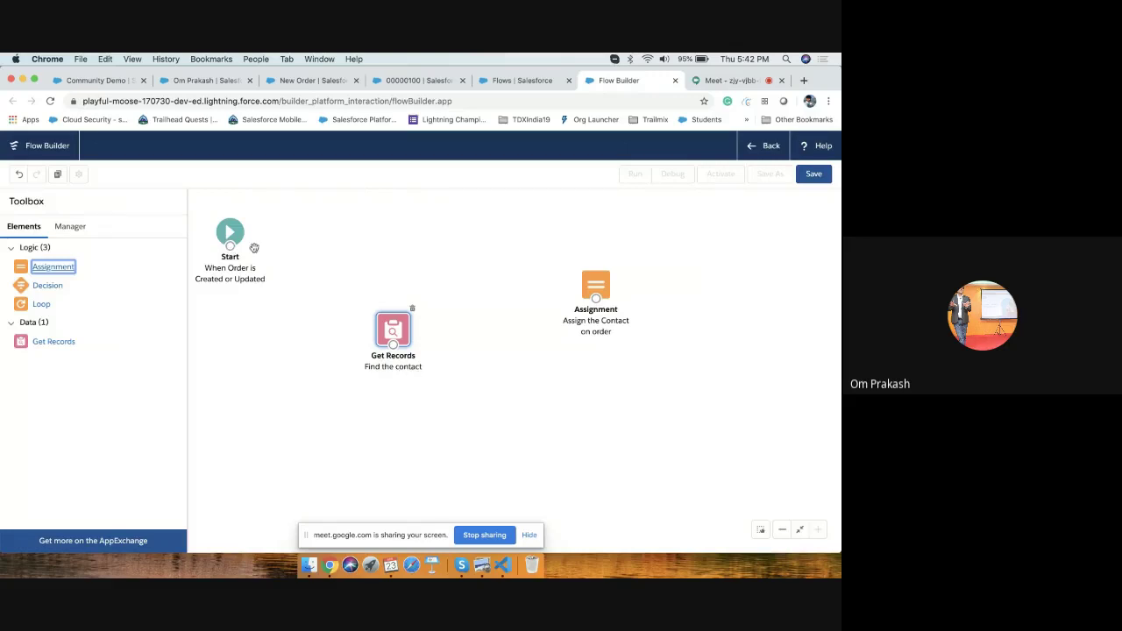
Step: Connect Start to the Find the contact step and begin saving the flow as 'Order update with contact'
drag(230, 247, 601, 289)
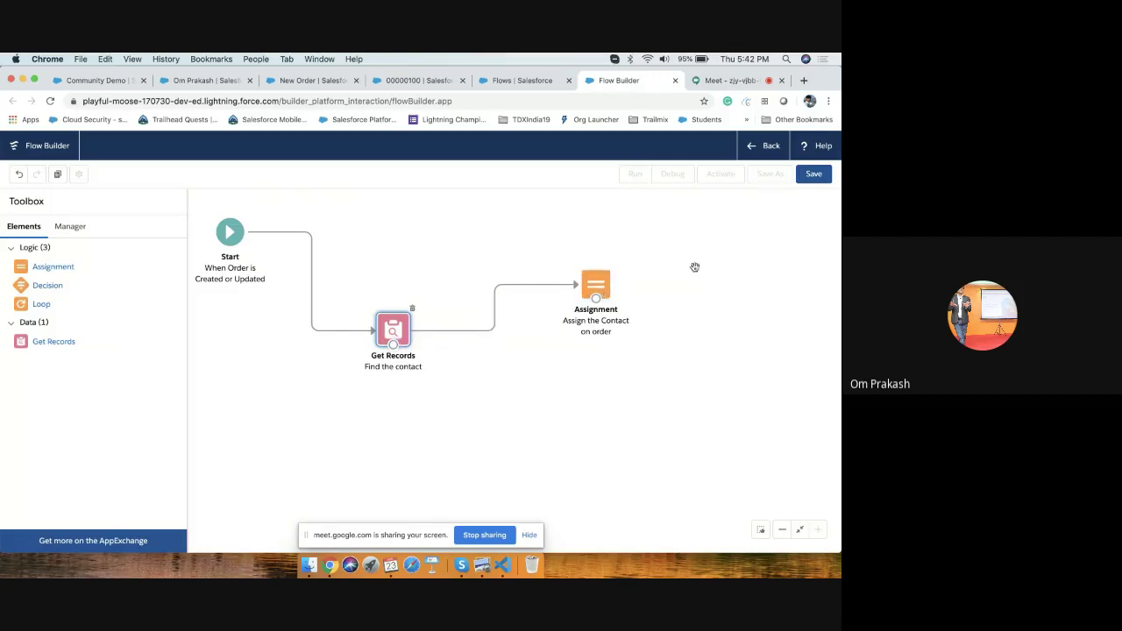
click(814, 174)
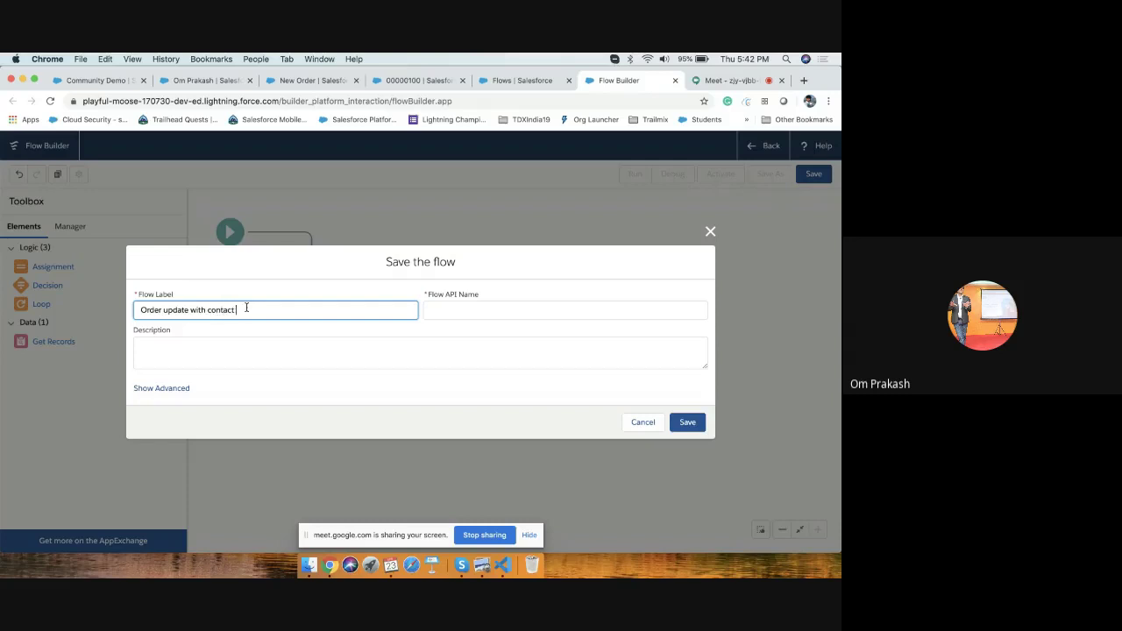
Step: Save the flow as 'Order update with contact id' and activate it
key(Tab)
click(685, 422)
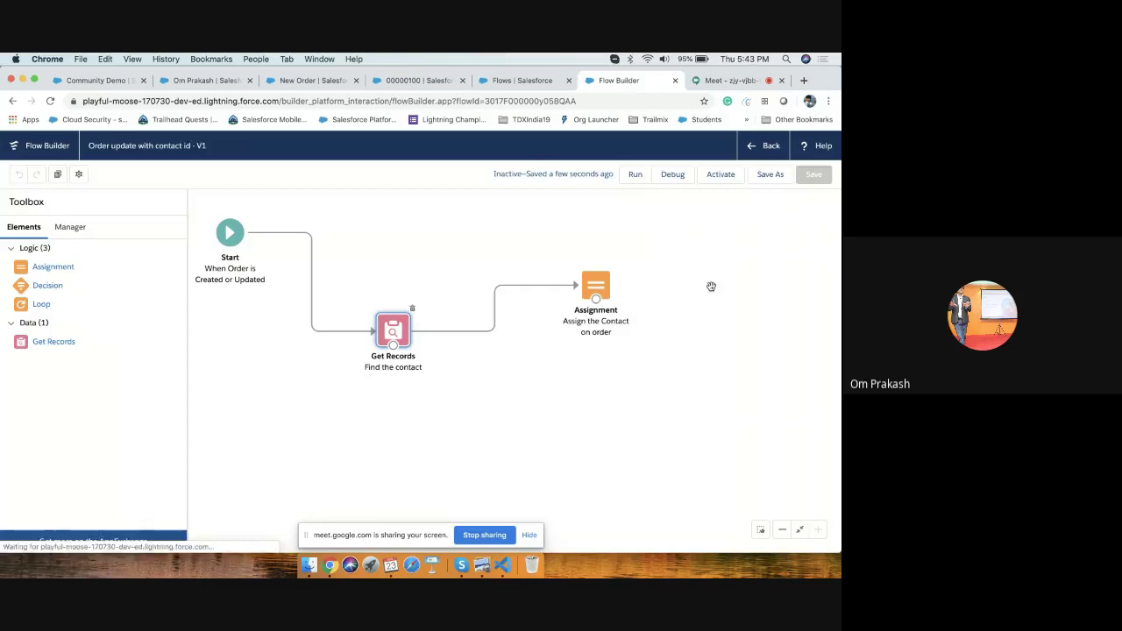
click(721, 175)
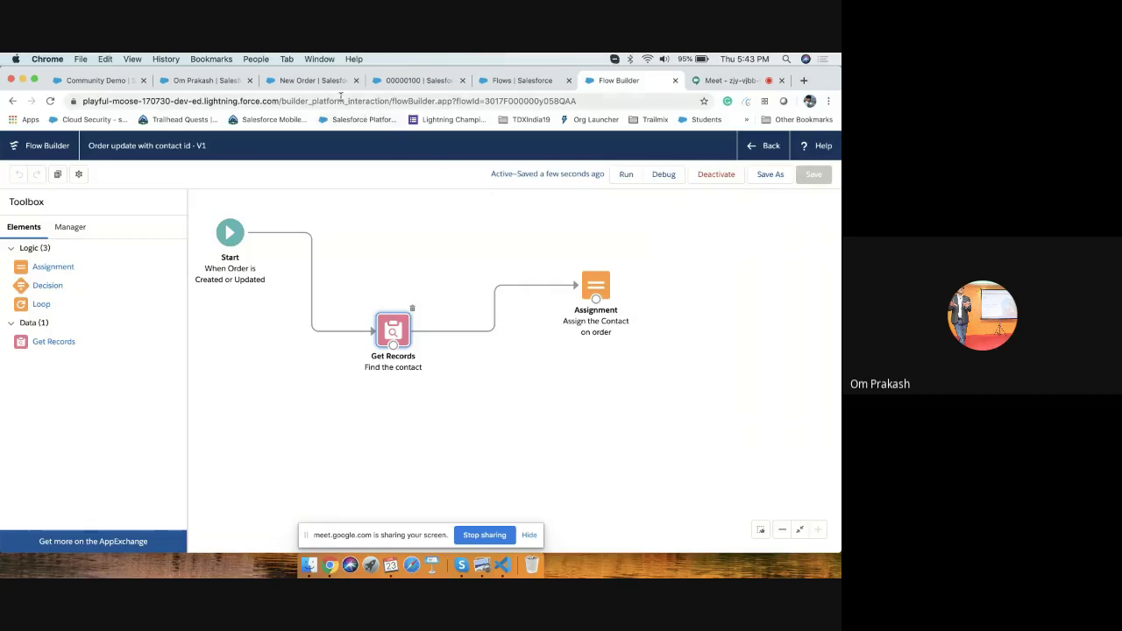
Step: Discard the open New Order form and start a fresh new order
click(333, 88)
click(661, 146)
click(806, 211)
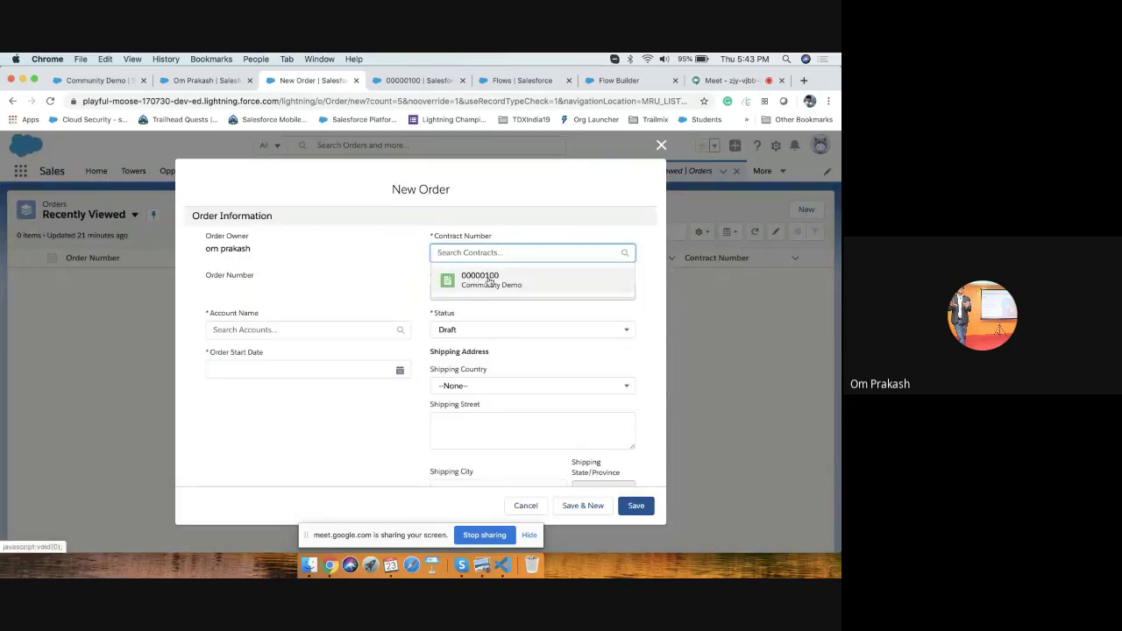
Step: Save an order with contract 00000100, account Community Demo, start date 4/24/2020, and blank Bill To Contact
click(473, 279)
click(281, 342)
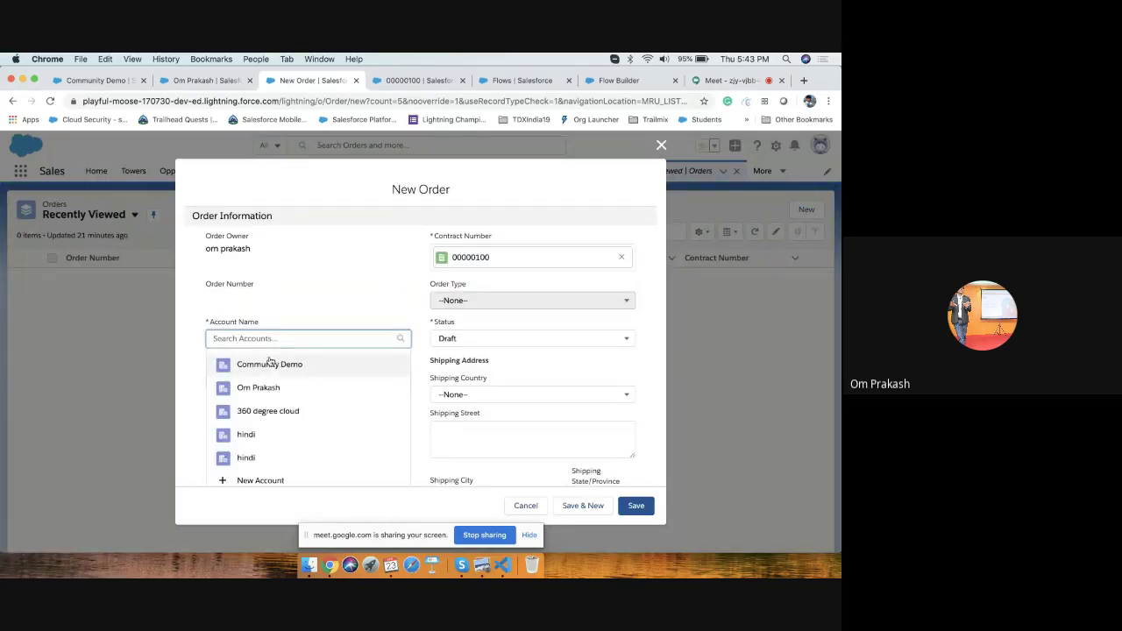
click(268, 364)
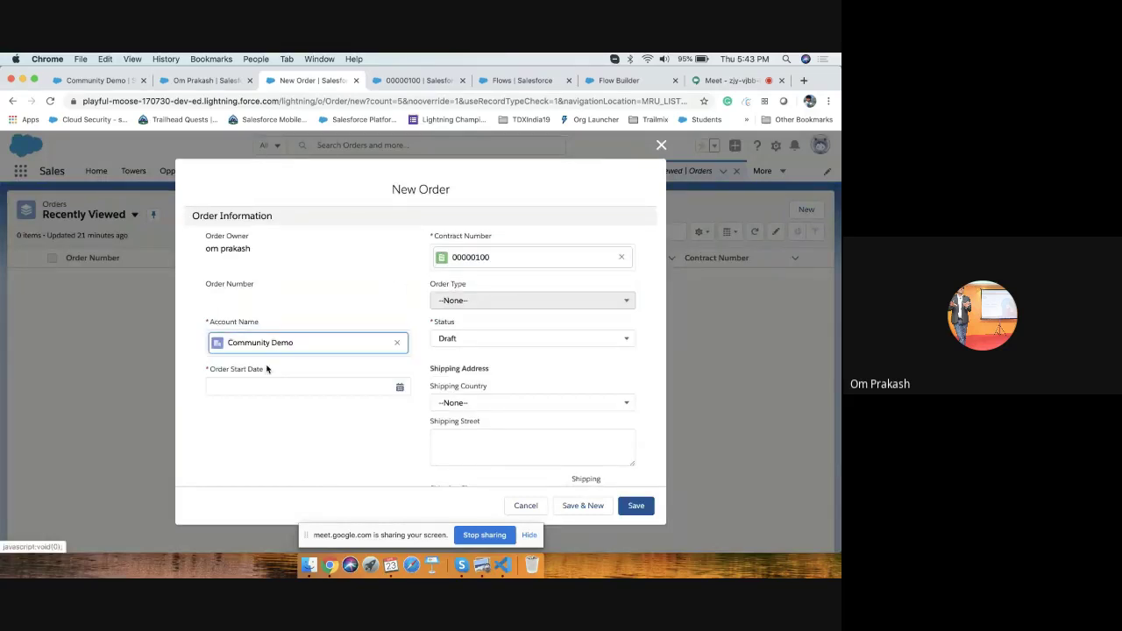
click(105, 81)
click(300, 80)
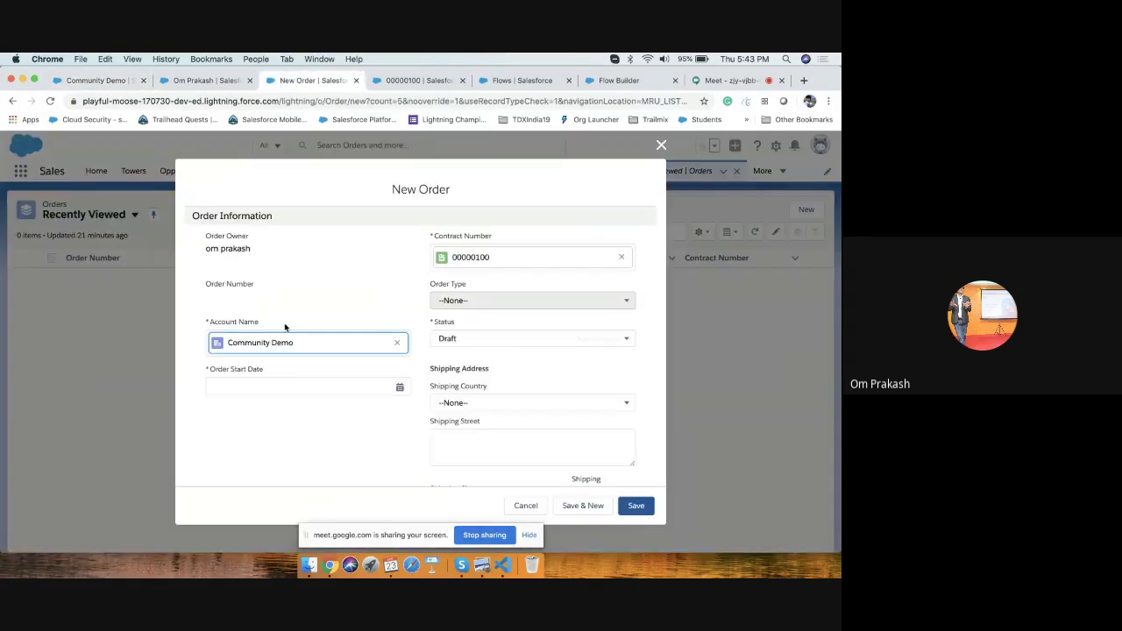
click(266, 382)
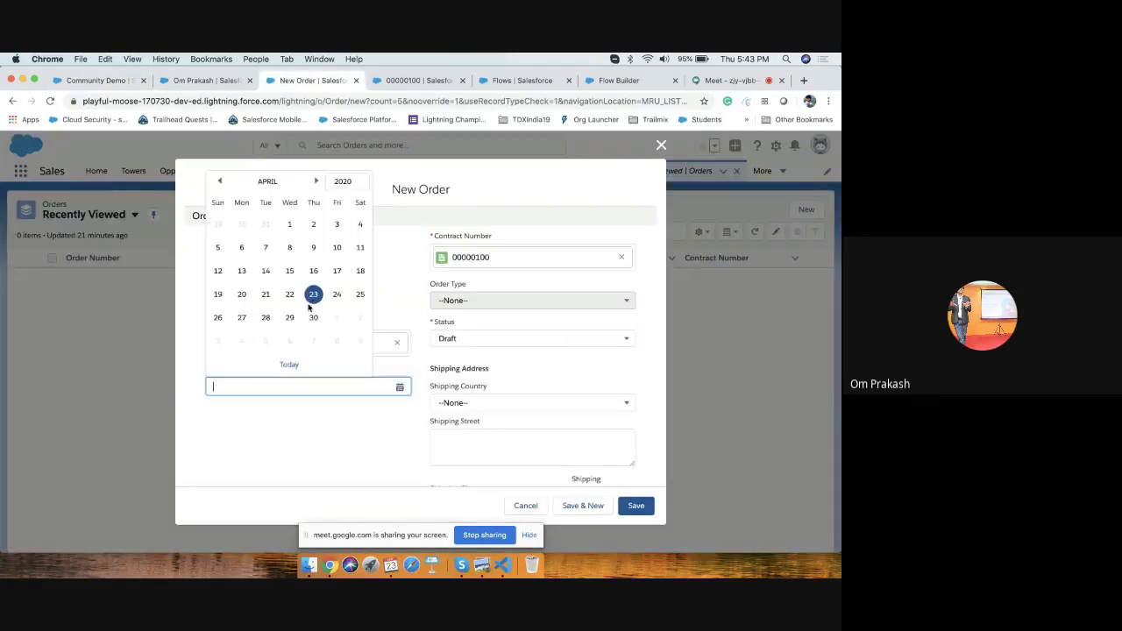
click(332, 294)
scroll(485, 340, down, 3)
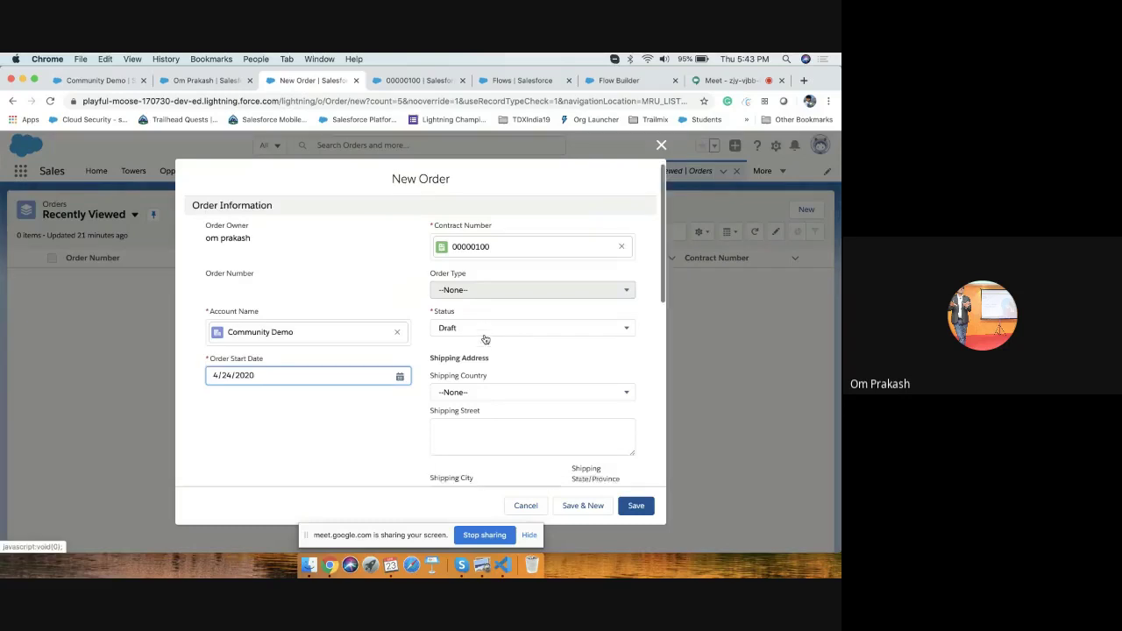
scroll(486, 341, down, 10)
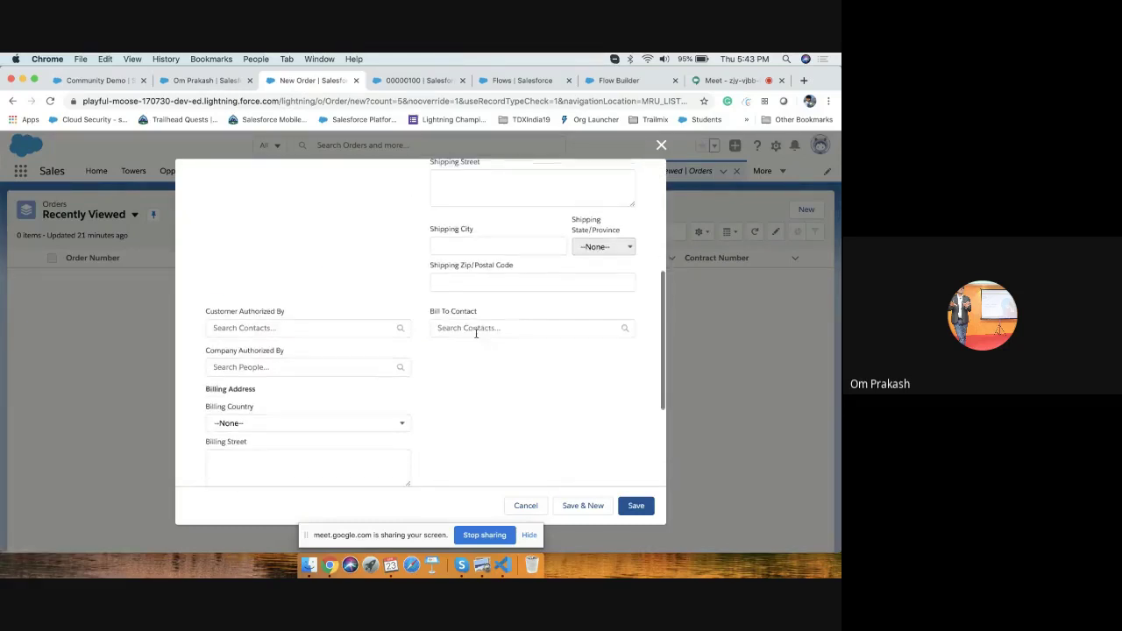
drag(432, 319, 494, 319)
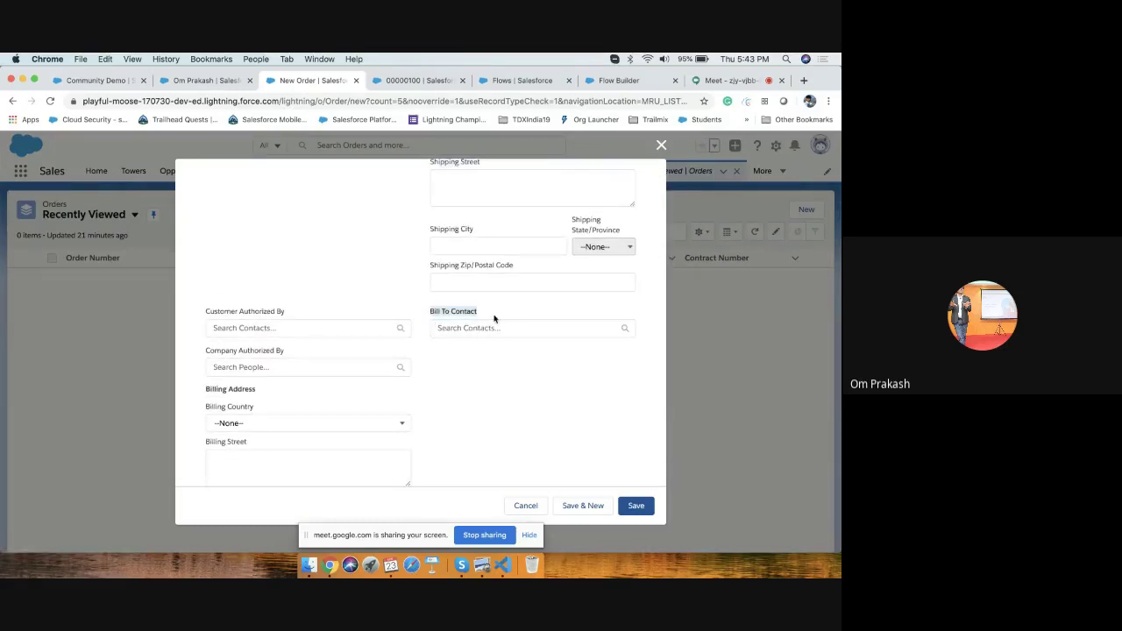
click(637, 506)
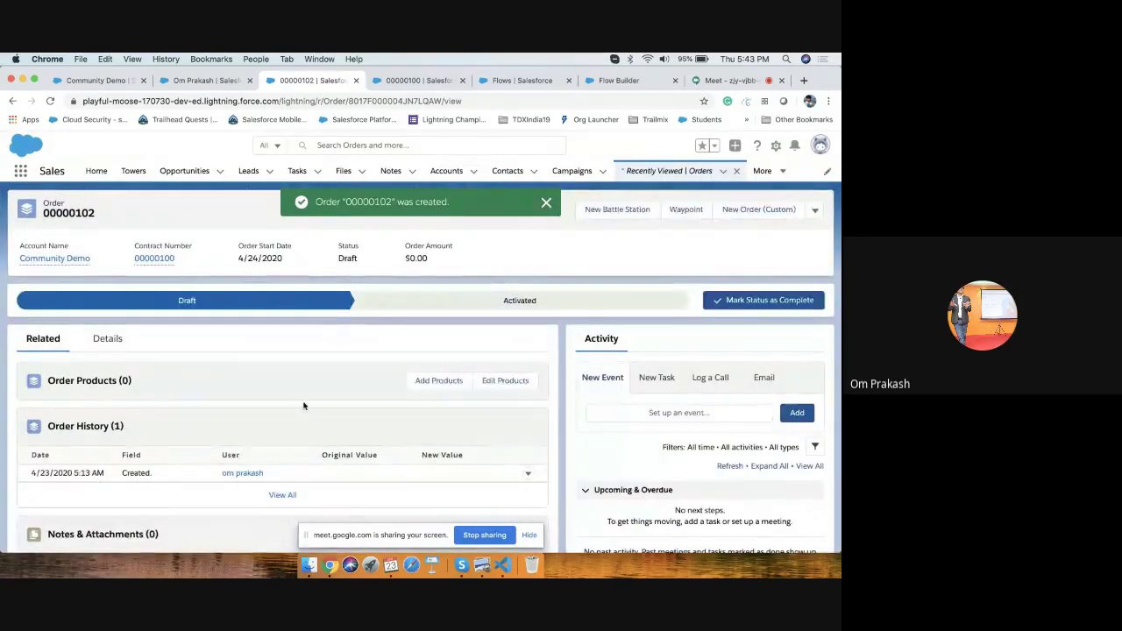
click(101, 342)
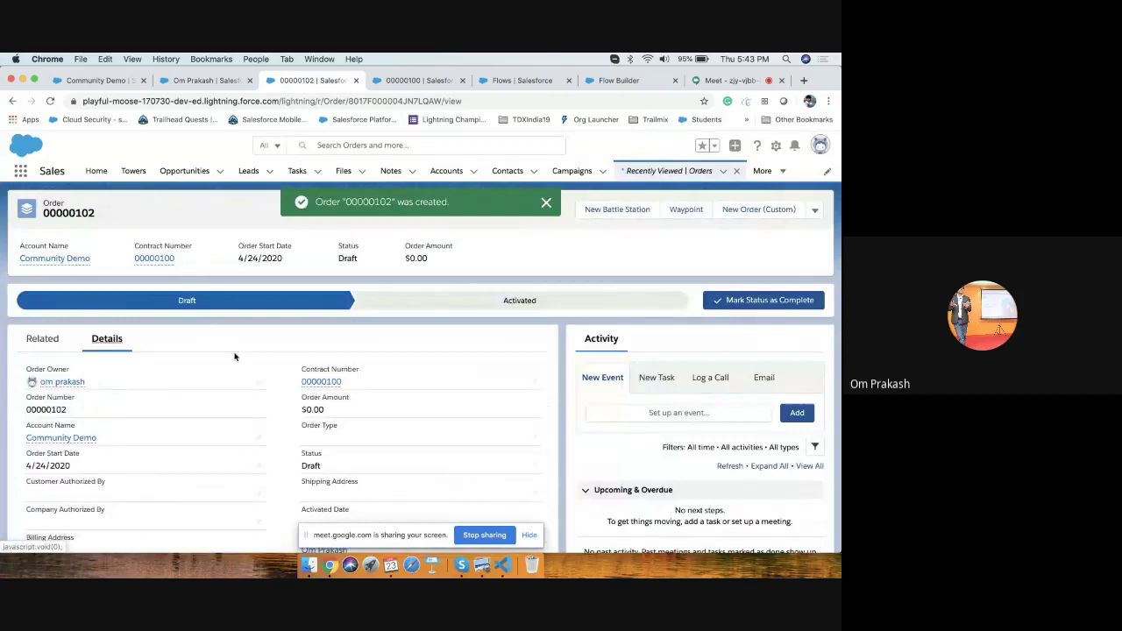
scroll(235, 356, down, 3)
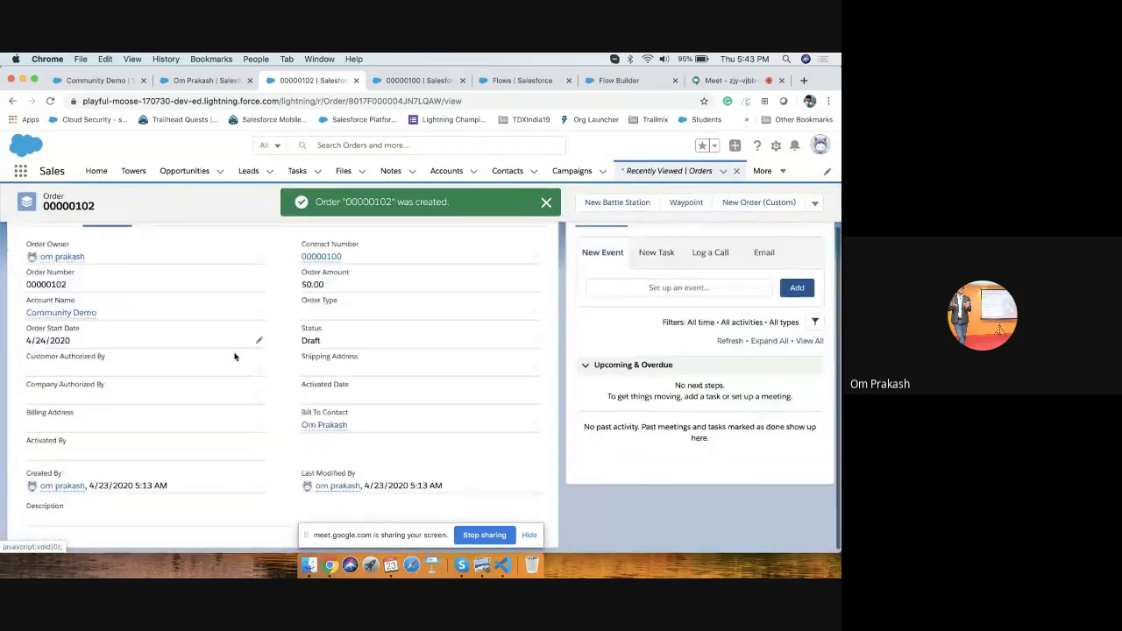
click(324, 422)
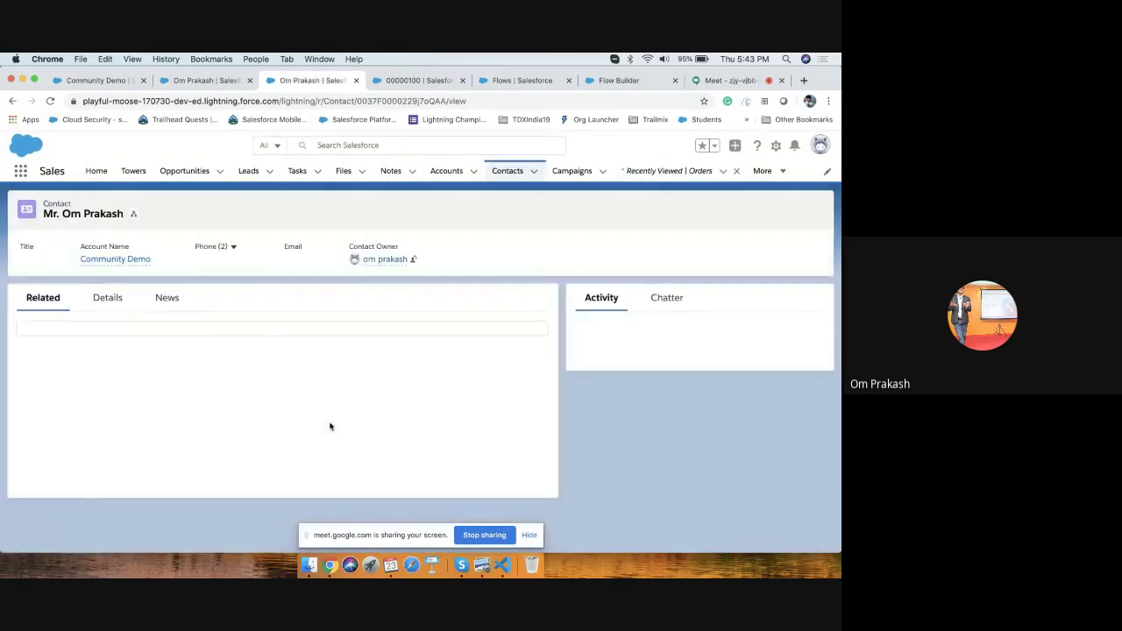
click(104, 313)
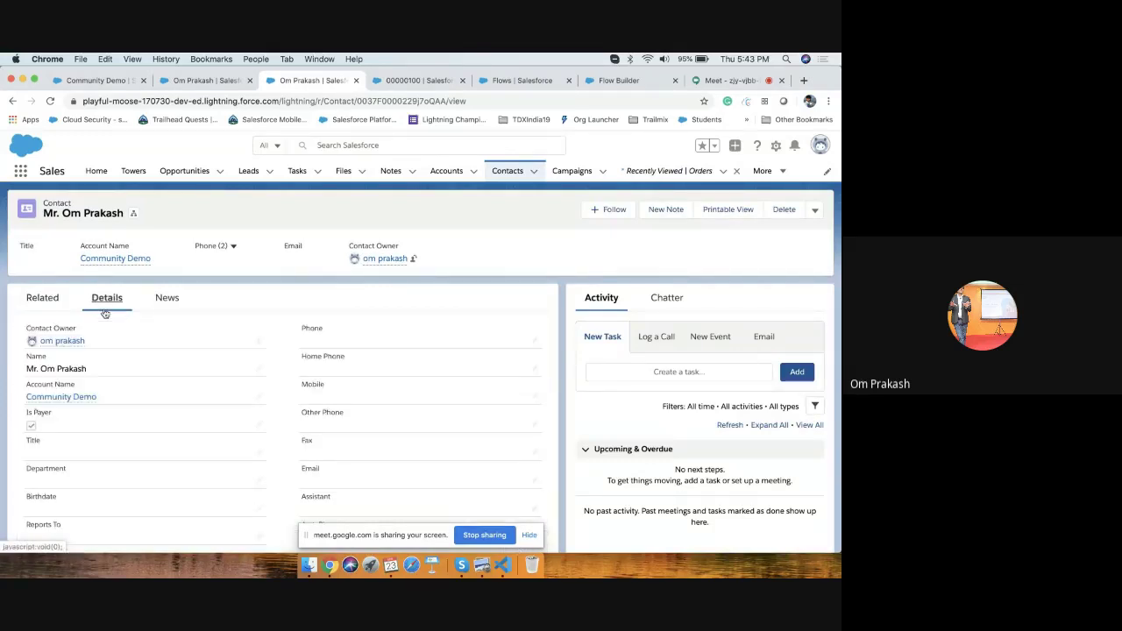
click(40, 412)
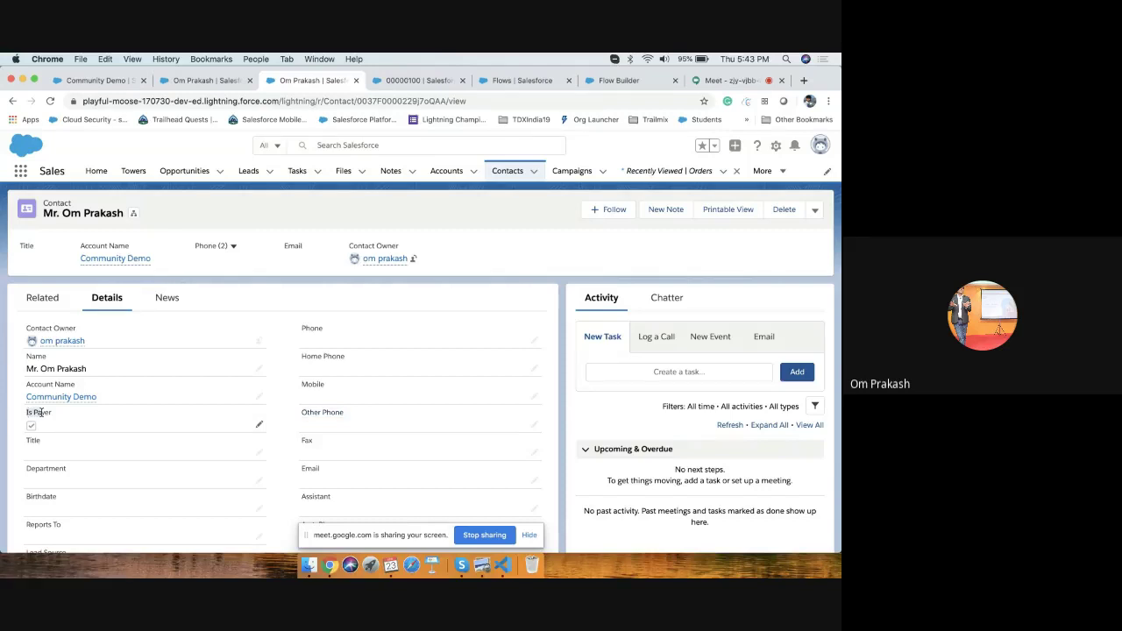
click(112, 259)
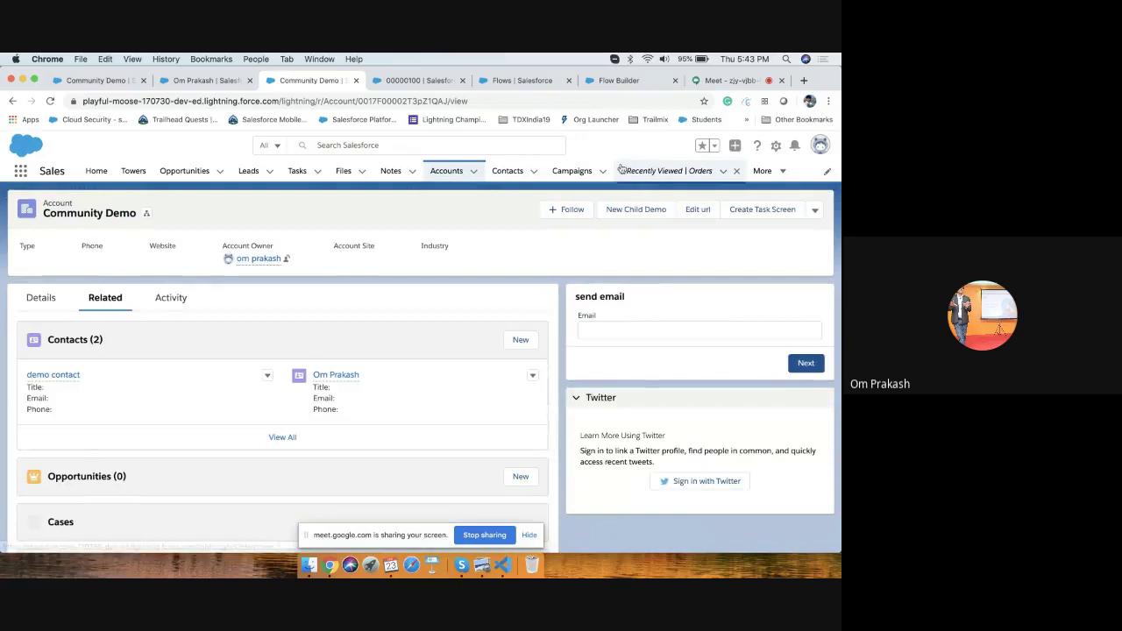
click(669, 170)
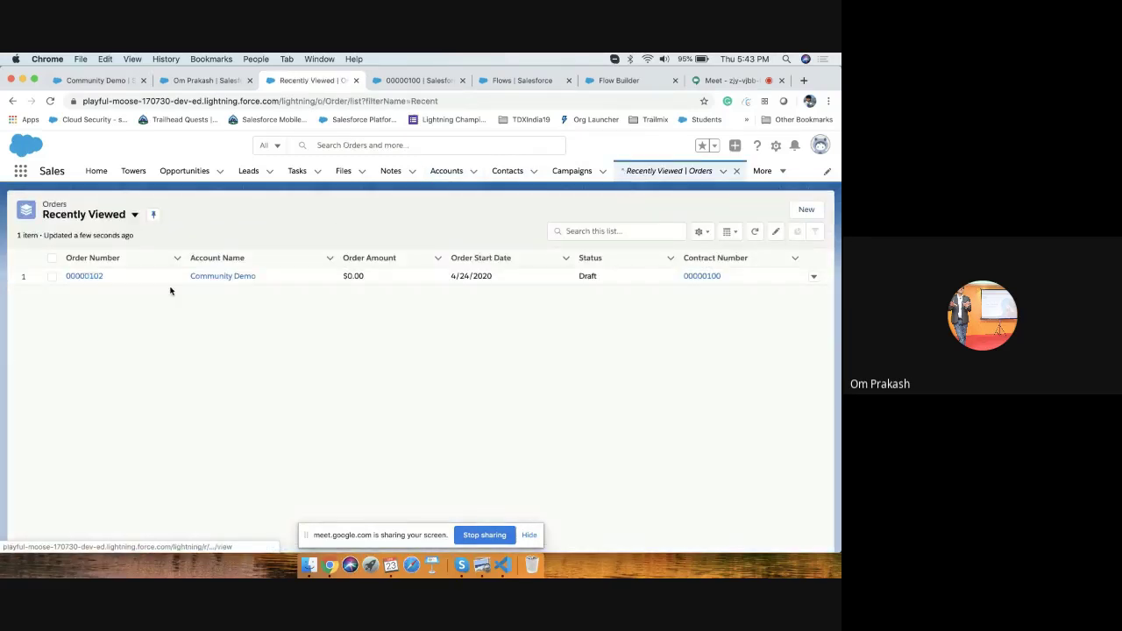
click(89, 276)
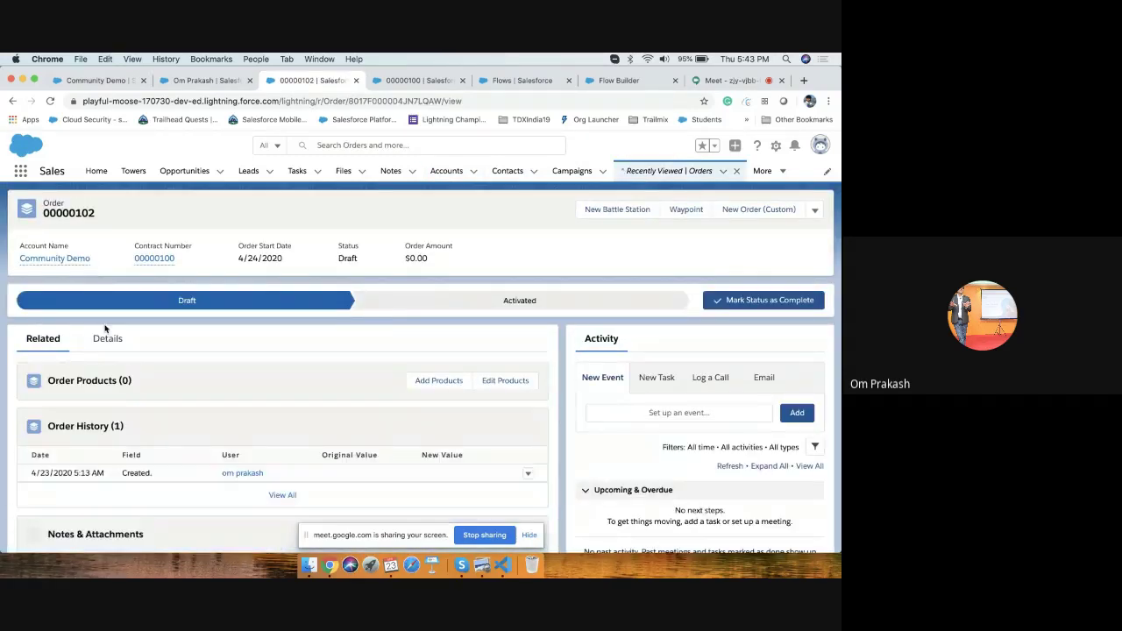